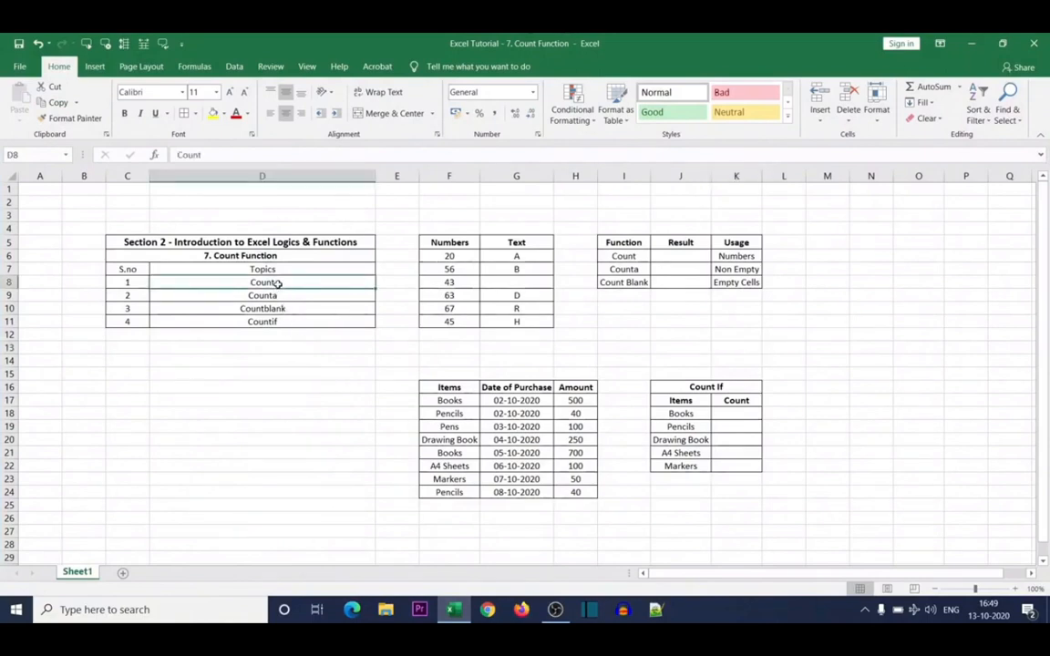
click(273, 295)
click(274, 308)
click(275, 321)
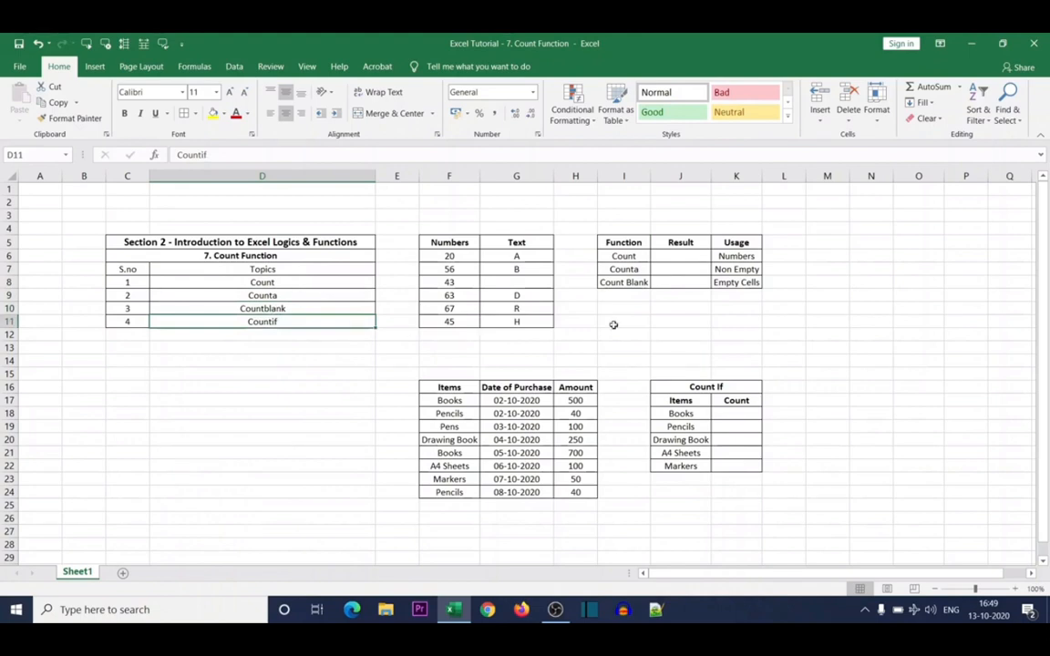
click(628, 257)
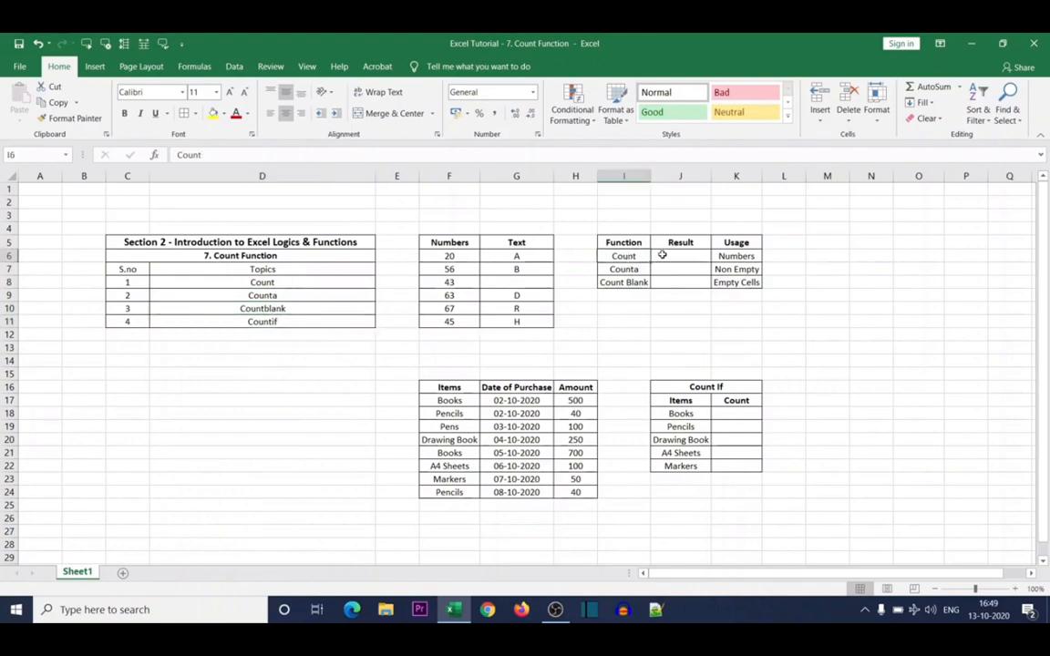
Enter a COUNT formula over the Numbers cells F6:F11 as the Count result in J6
click(668, 255)
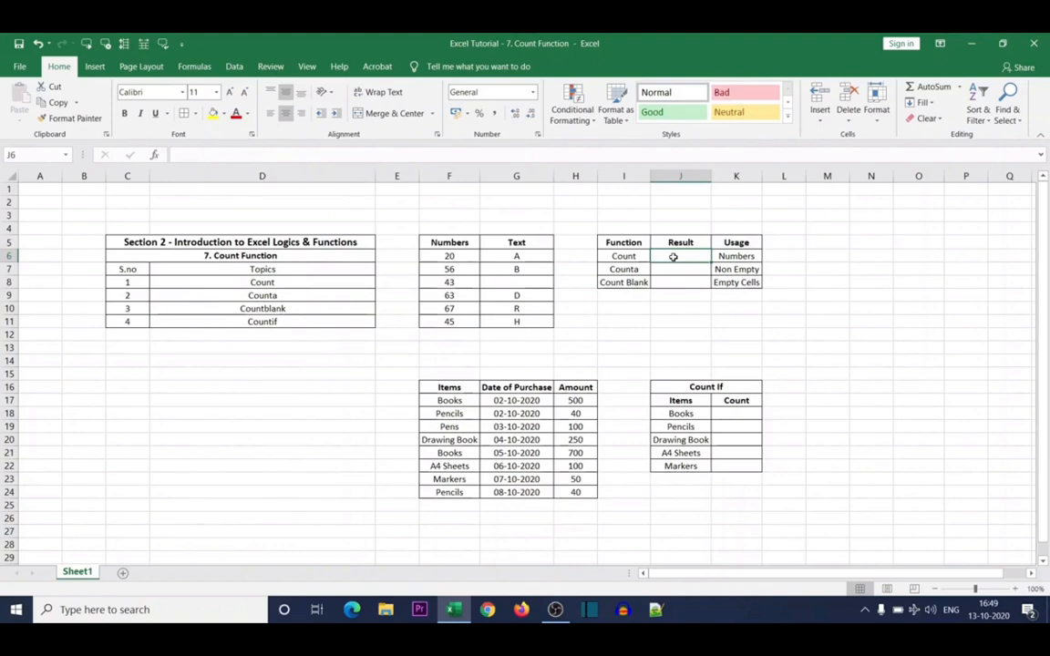
text(=)
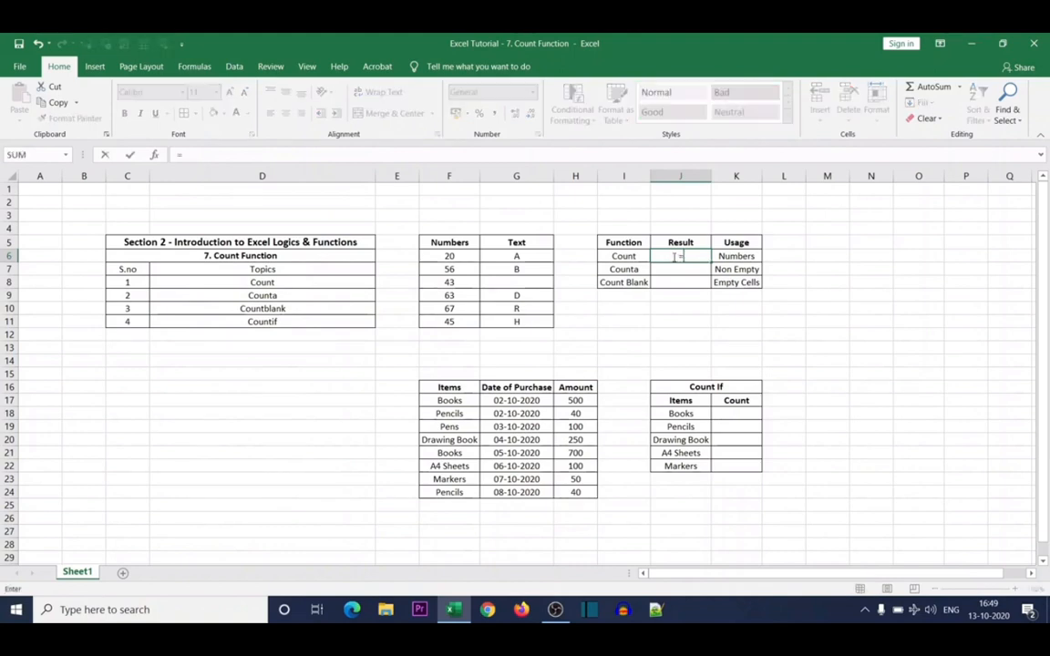
text(count)
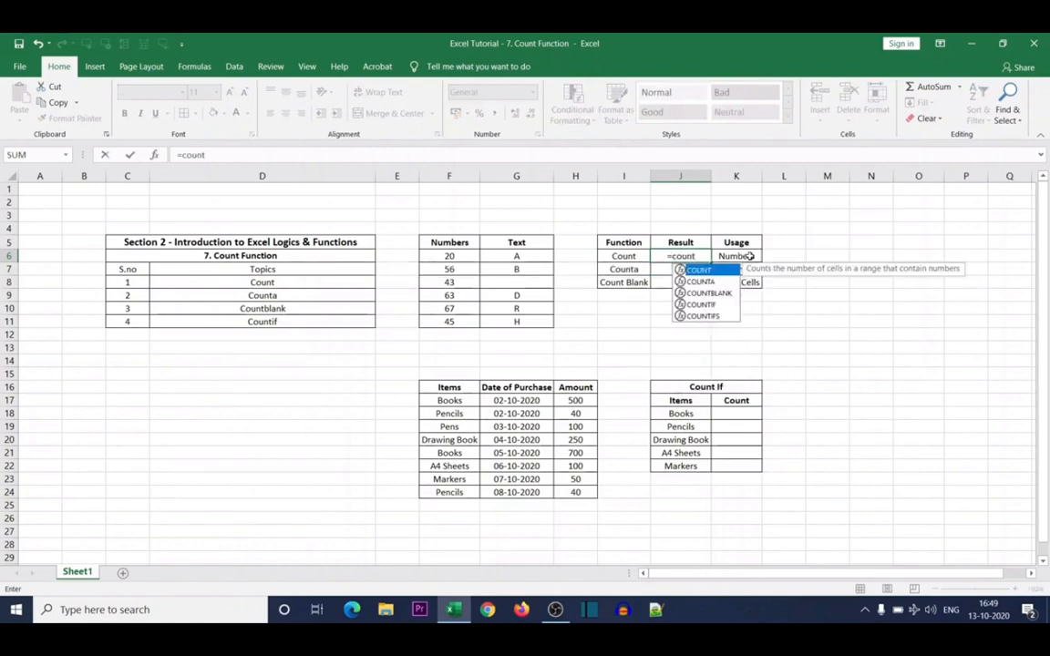
key(Tab)
click(461, 255)
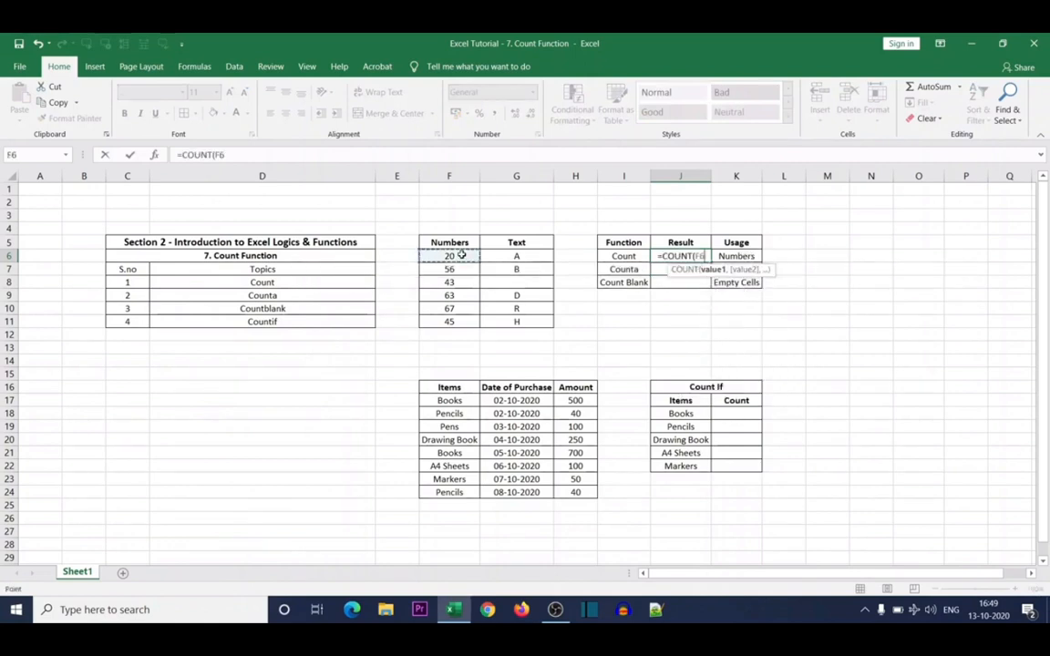
key(shift+Down)
key(shift+Down)
key(shift+Down)
key(shift+Down)
key(shift+Down)
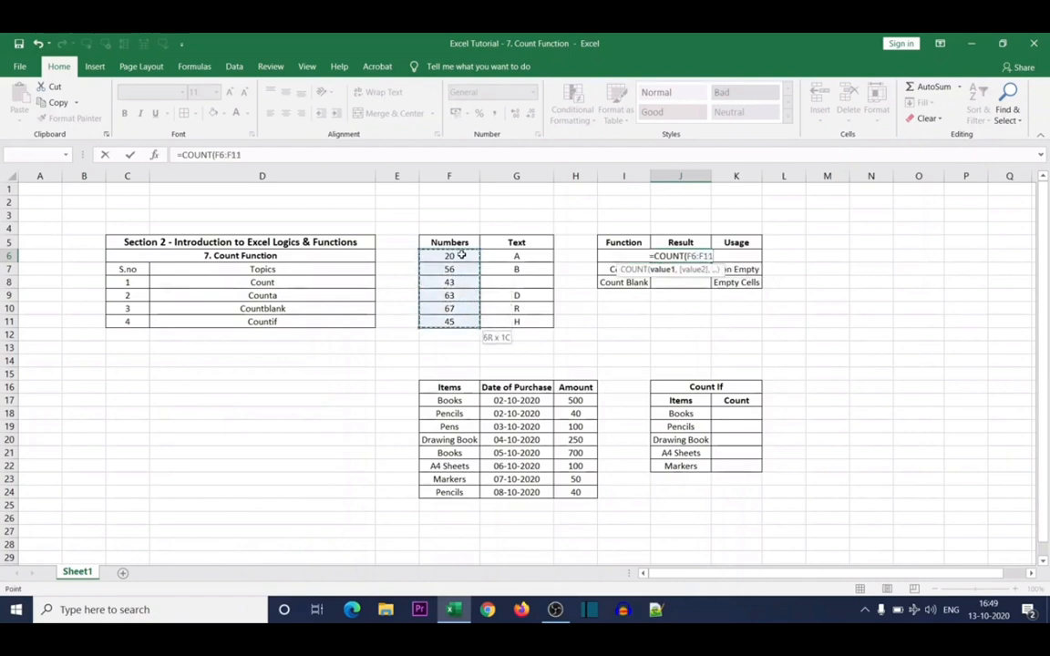
key(Return)
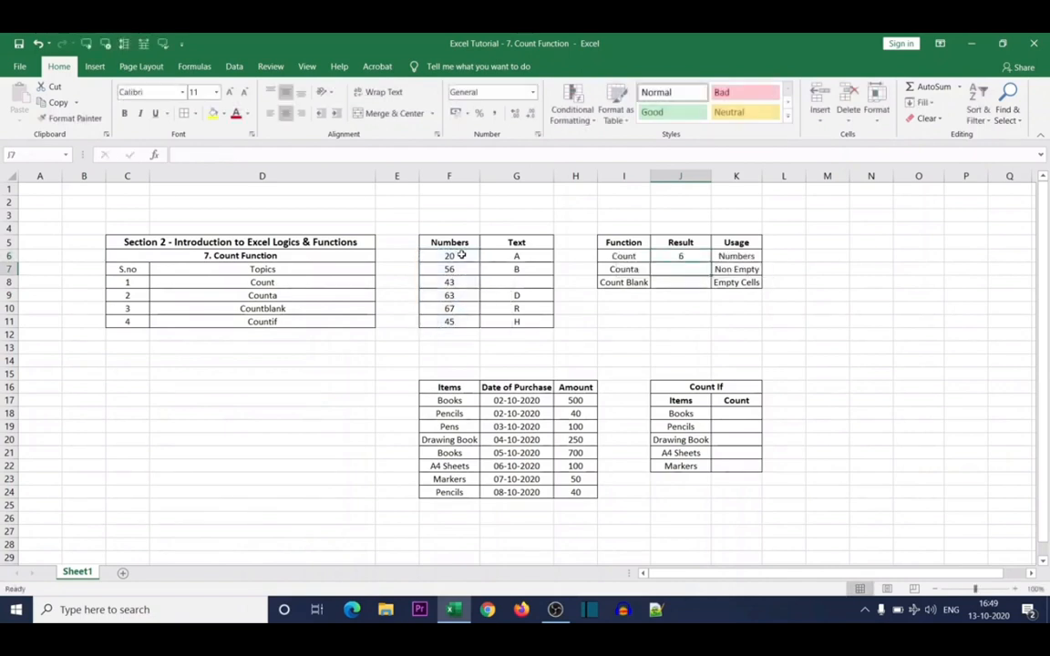
Check the cell count of the Numbers range F6:F11 against the COUNT formula in J6
drag(461, 255, 454, 320)
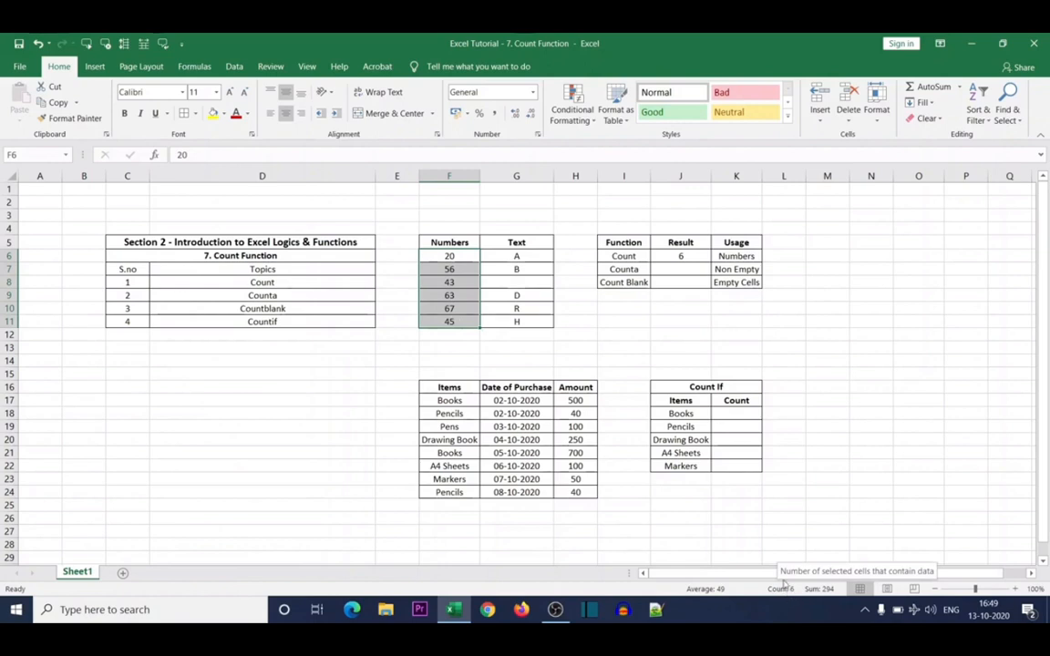
click(680, 256)
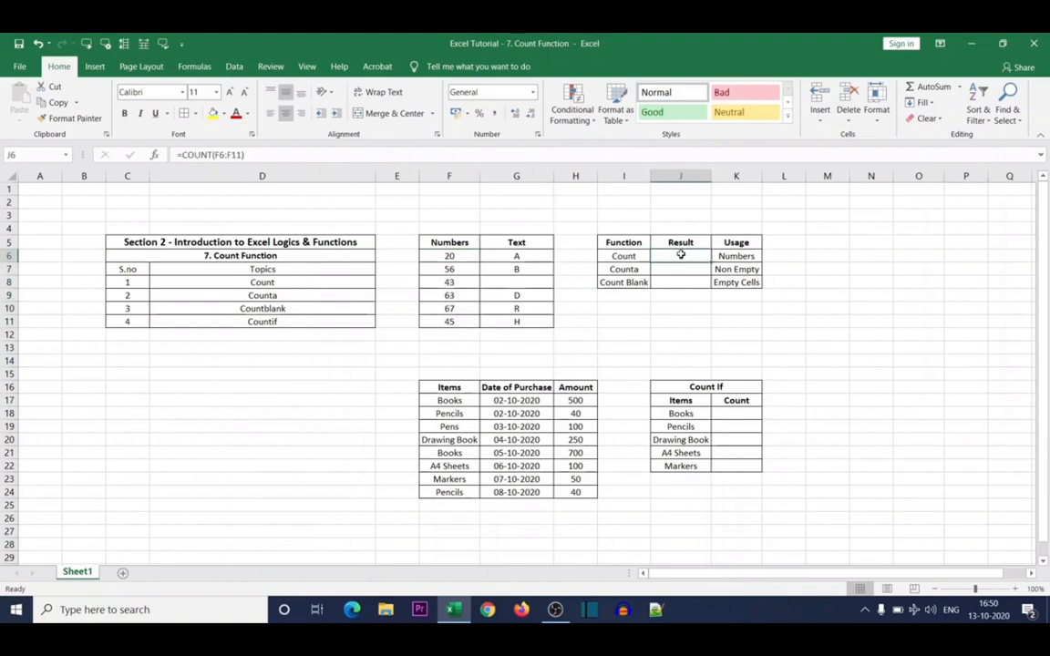
click(671, 269)
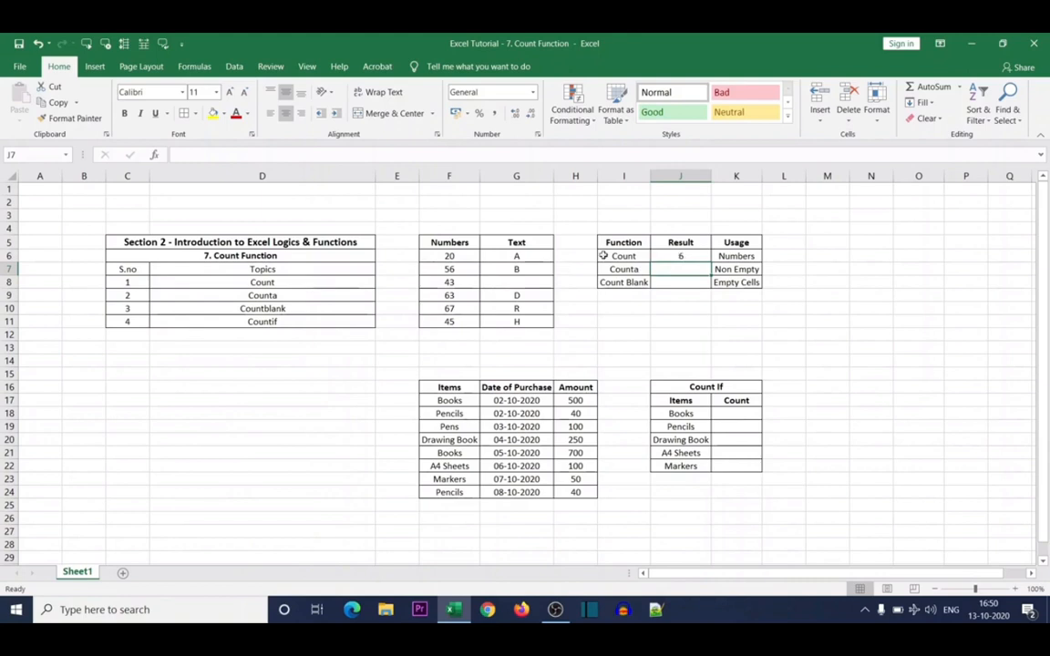
click(662, 256)
right_click(662, 256)
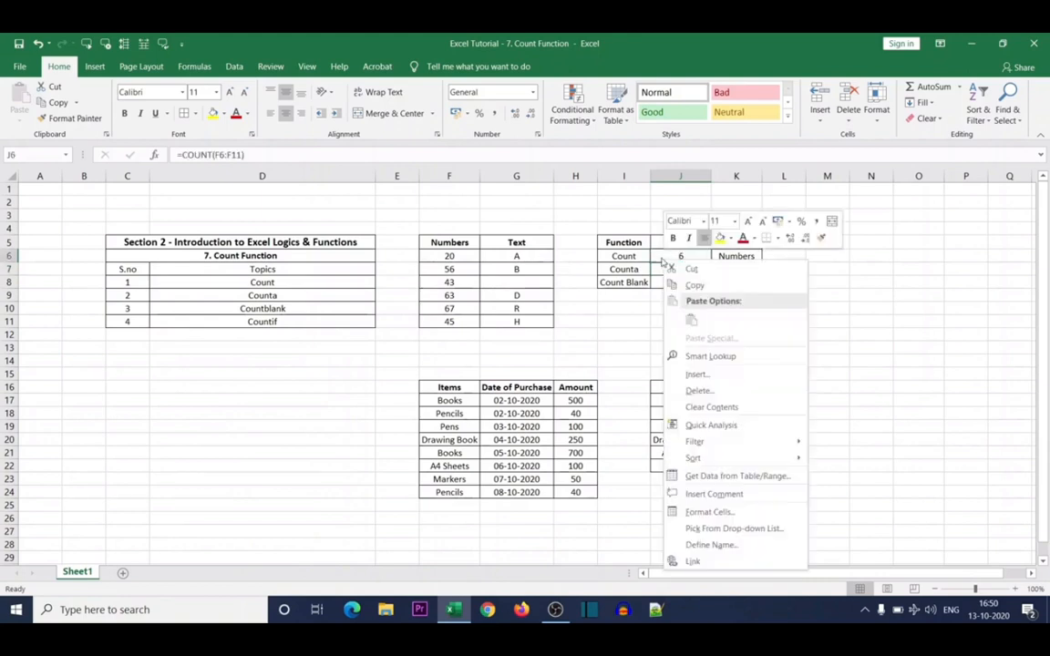
key(Escape)
text(ount)
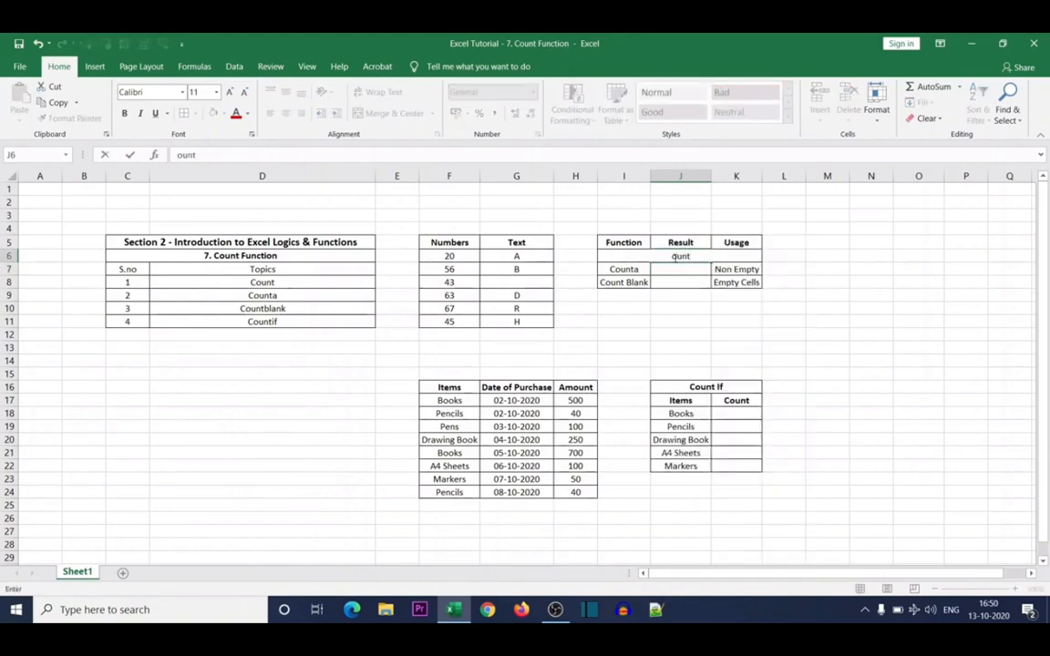
key(BackSpace)
key(BackSpace)
key(BackSpace)
key(BackSpace)
Replace the Count result in J6 with a COUNT formula over the Text cells G6:G11, and clear that result
text(=count)
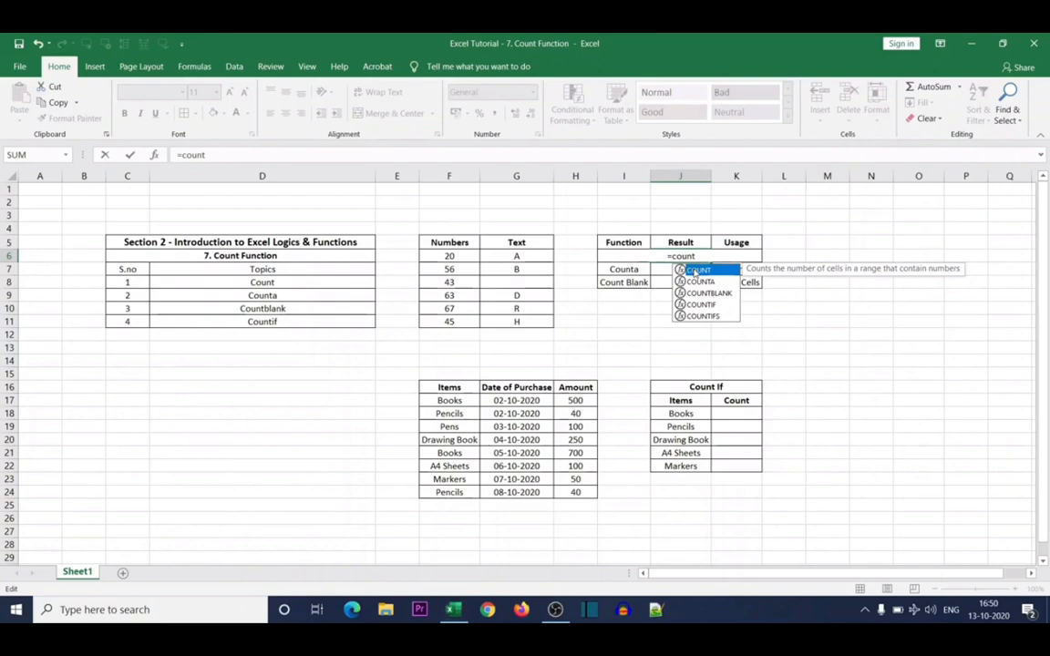
double_click(698, 271)
click(504, 256)
key(shift+Right)
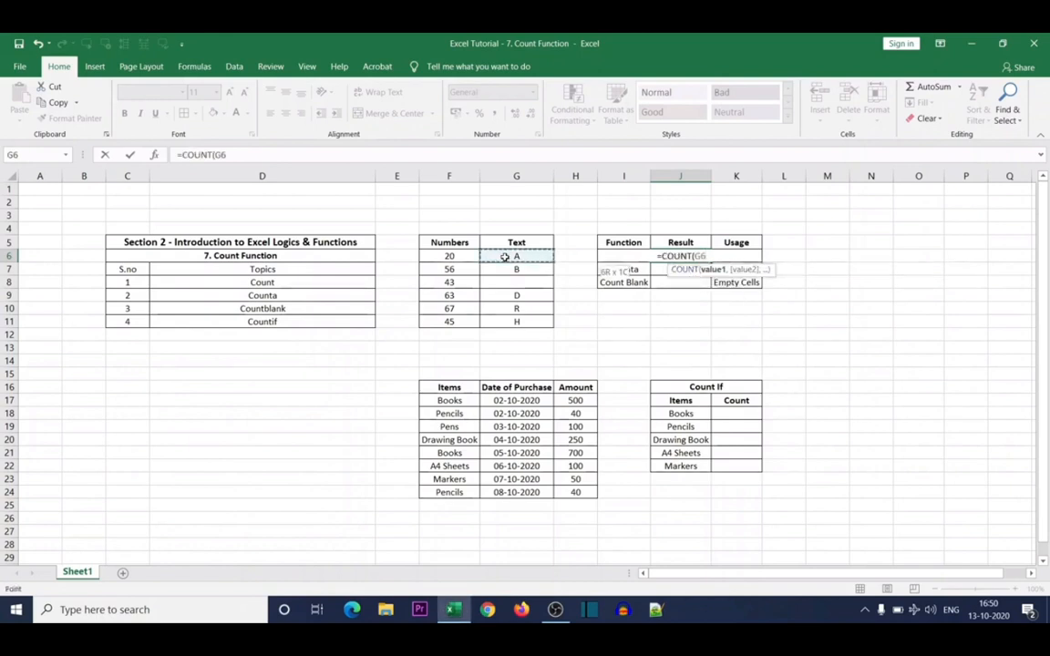
key(shift+Left)
key(shift+Down)
key(shift+Down)
key(shift+Down)
key(shift+Down)
key(shift+Down)
key(Return)
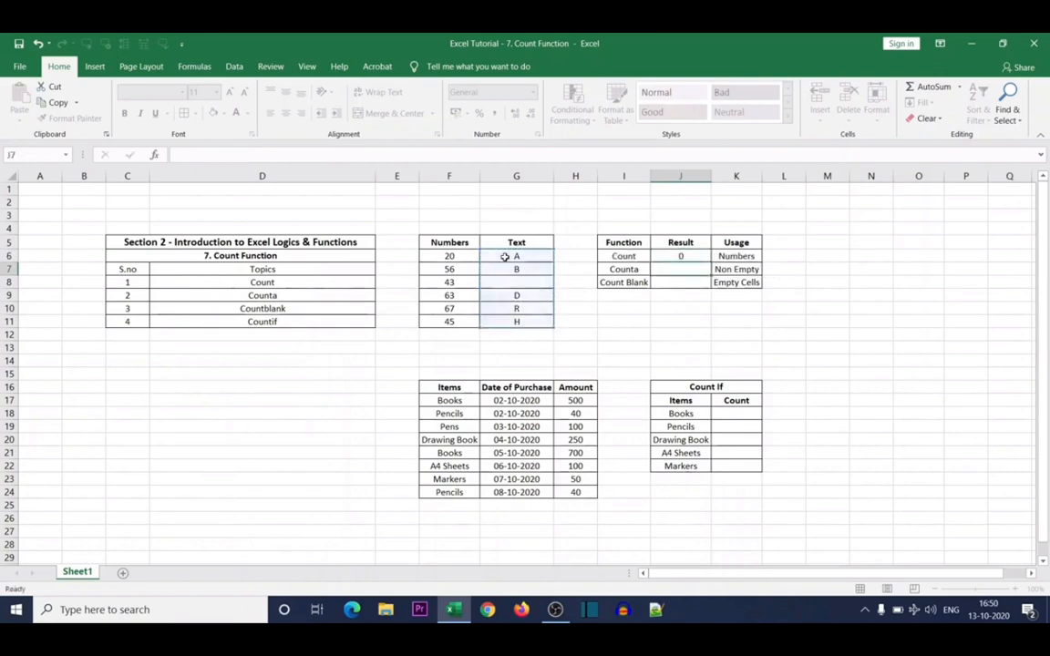
click(680, 255)
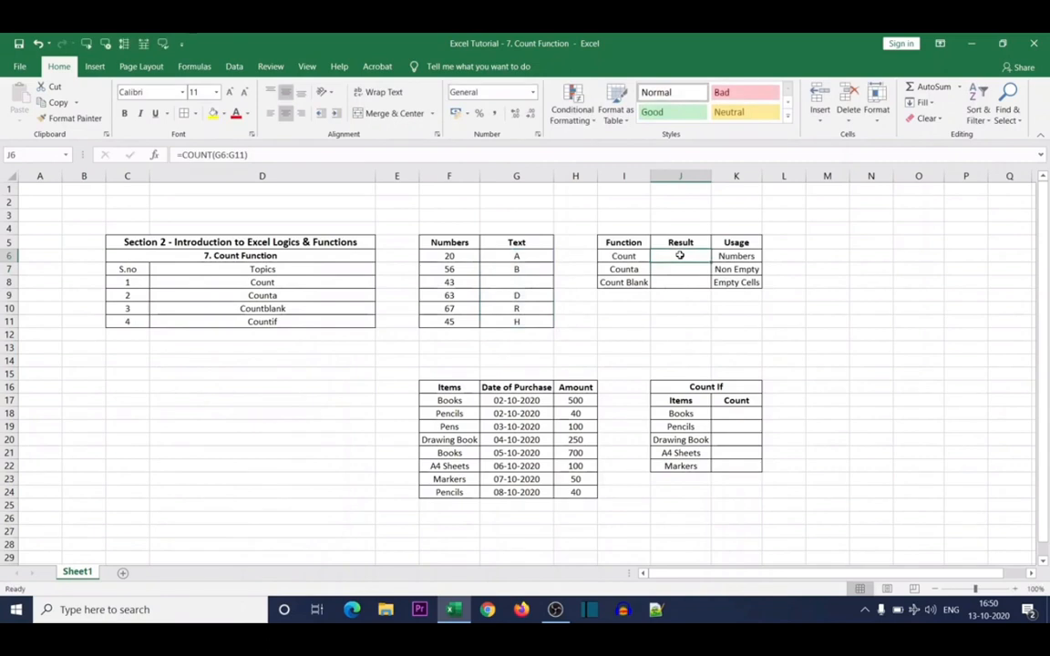
Enter a COUNTA formula over the Text cells G6:G11 as the Counta result in J7
click(673, 269)
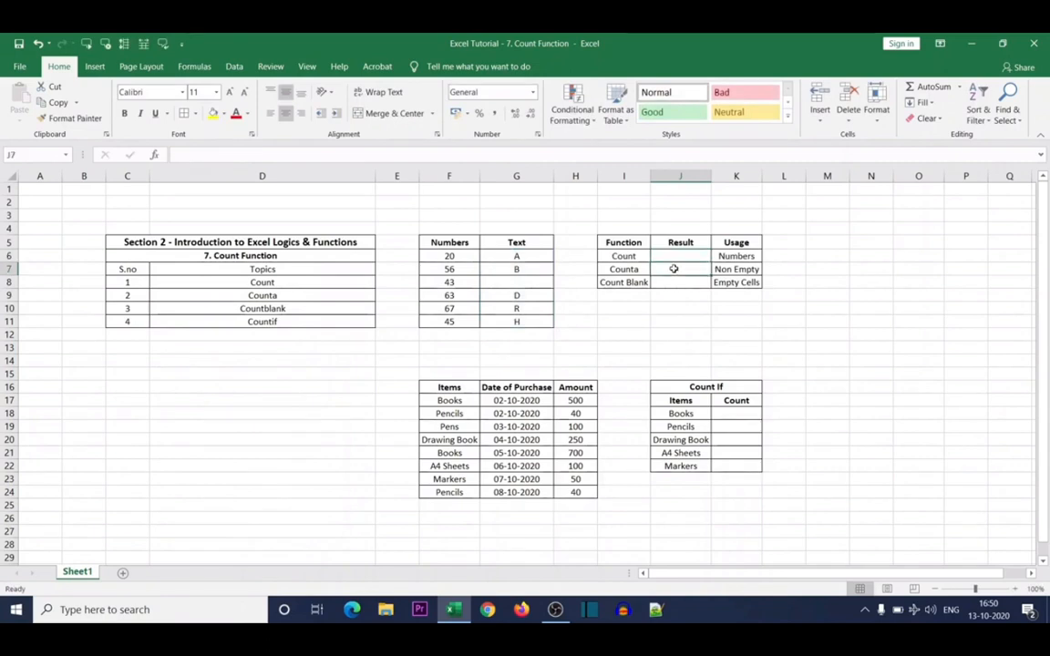
text(=count)
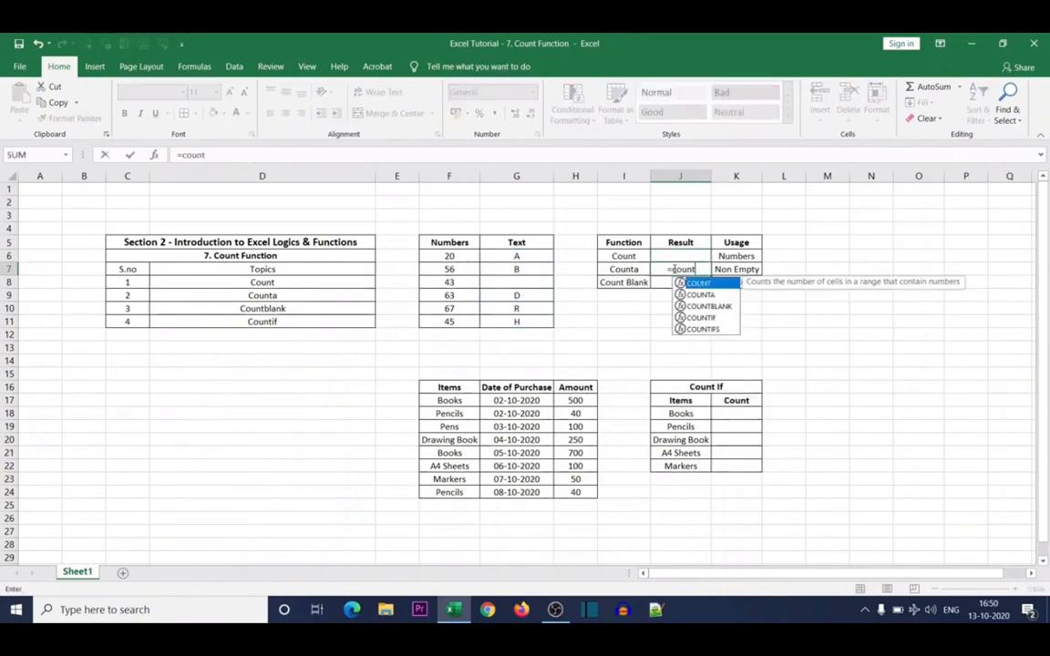
text(a)
key(Tab)
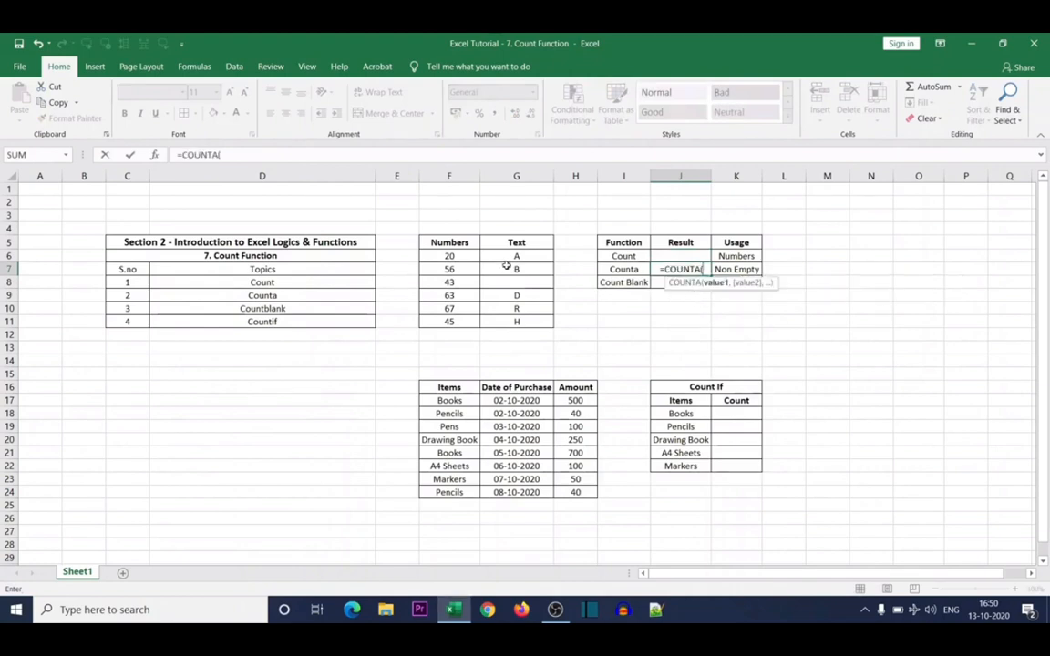
click(511, 261)
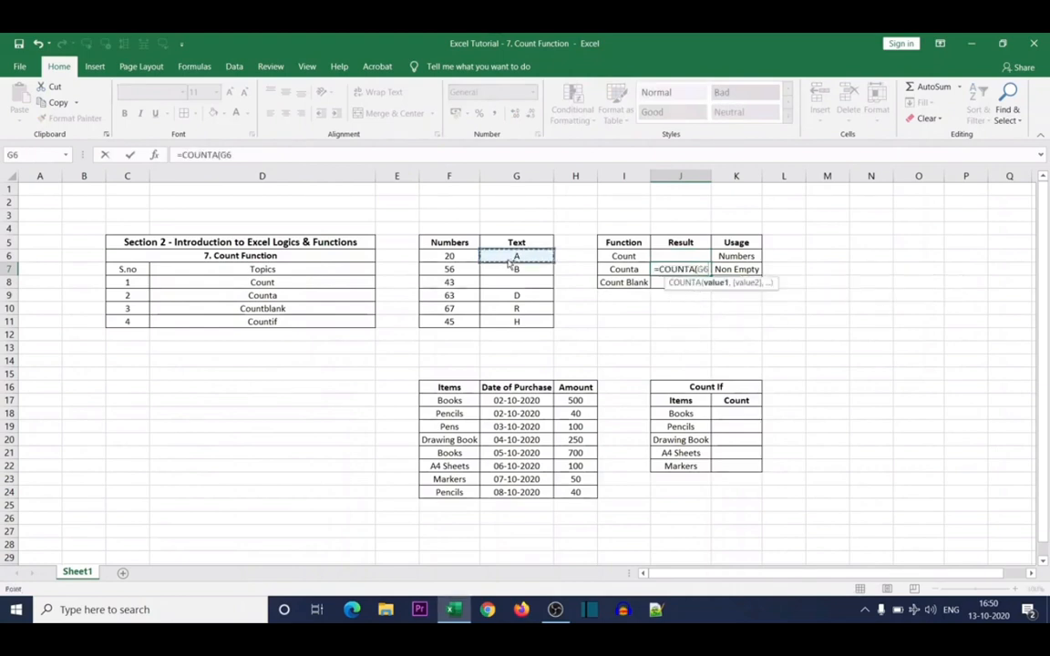
key(shift+Down)
key(shift+Down)
key(shift+Down)
key(shift+Down)
key(shift+Down)
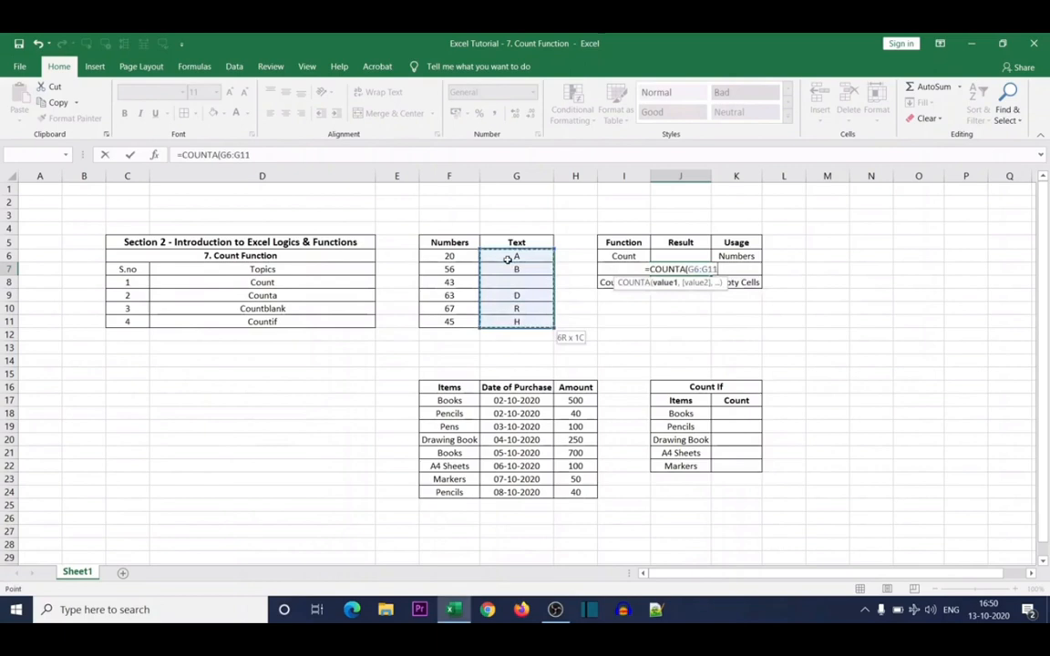
key(Return)
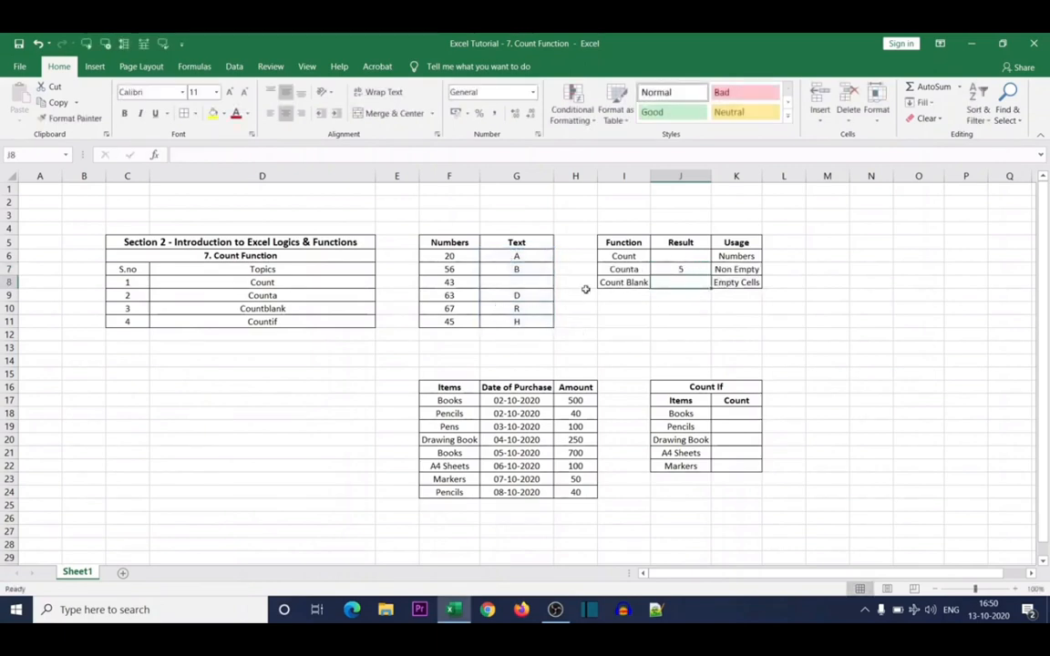
Delete the letter R from cell G10 in the Text column
click(524, 281)
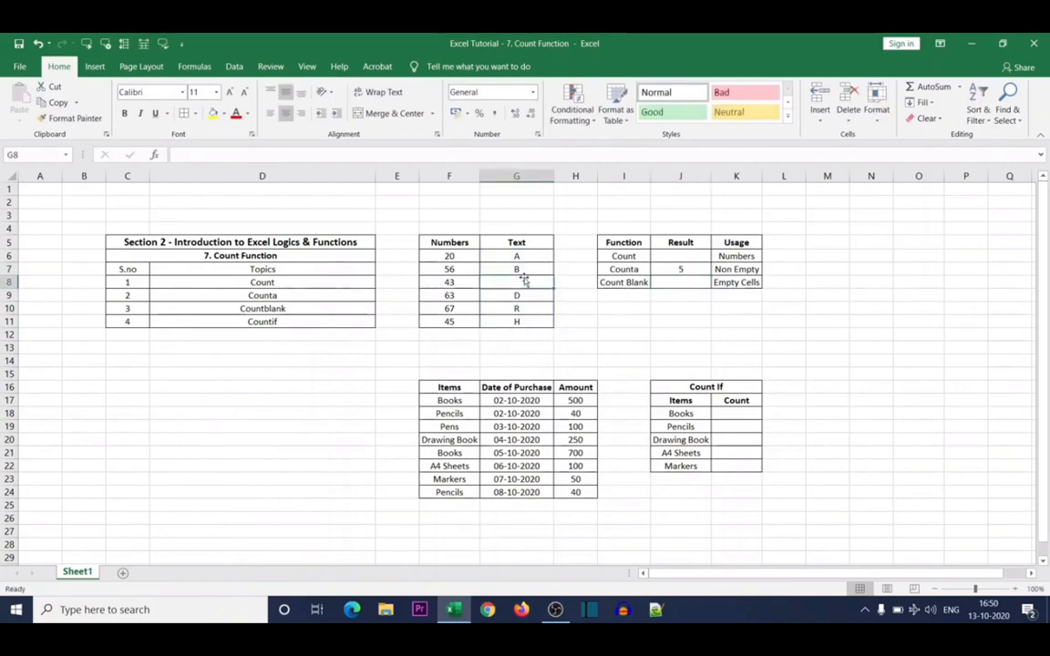
click(515, 307)
key(Delete)
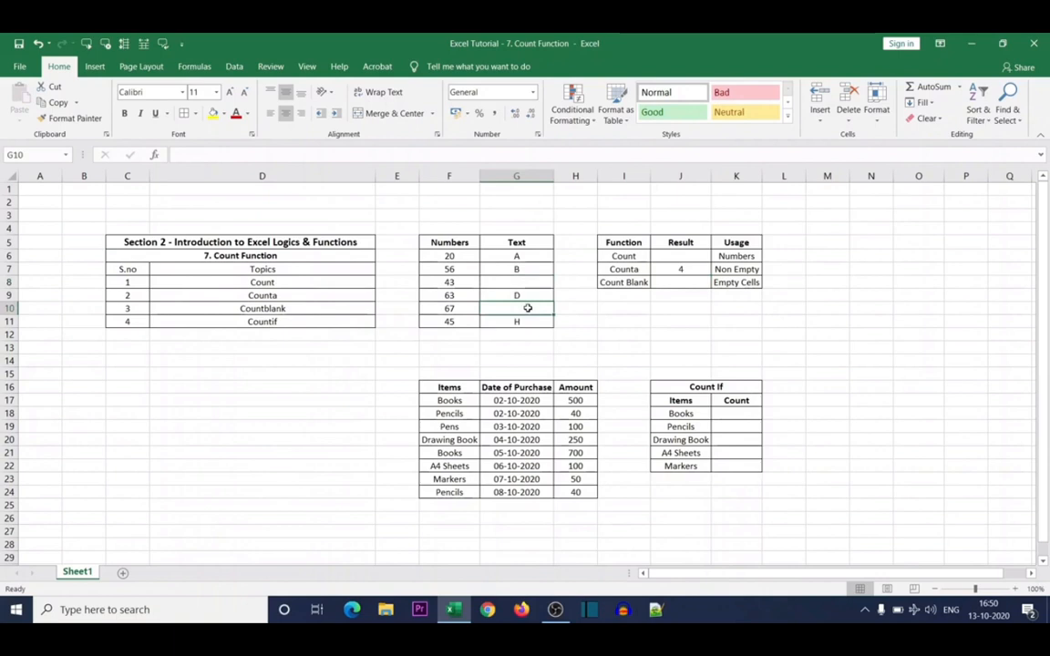
Enter a COUNTBLANK formula over the Text cells G6:G11 as the Count Blank result in J8
click(666, 281)
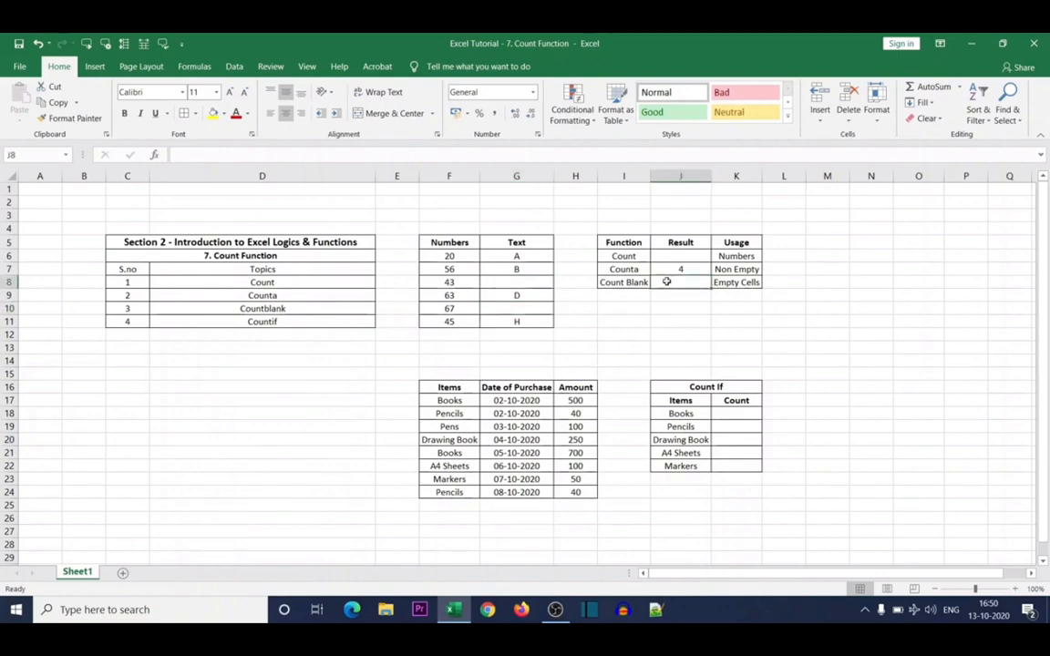
text(=count)
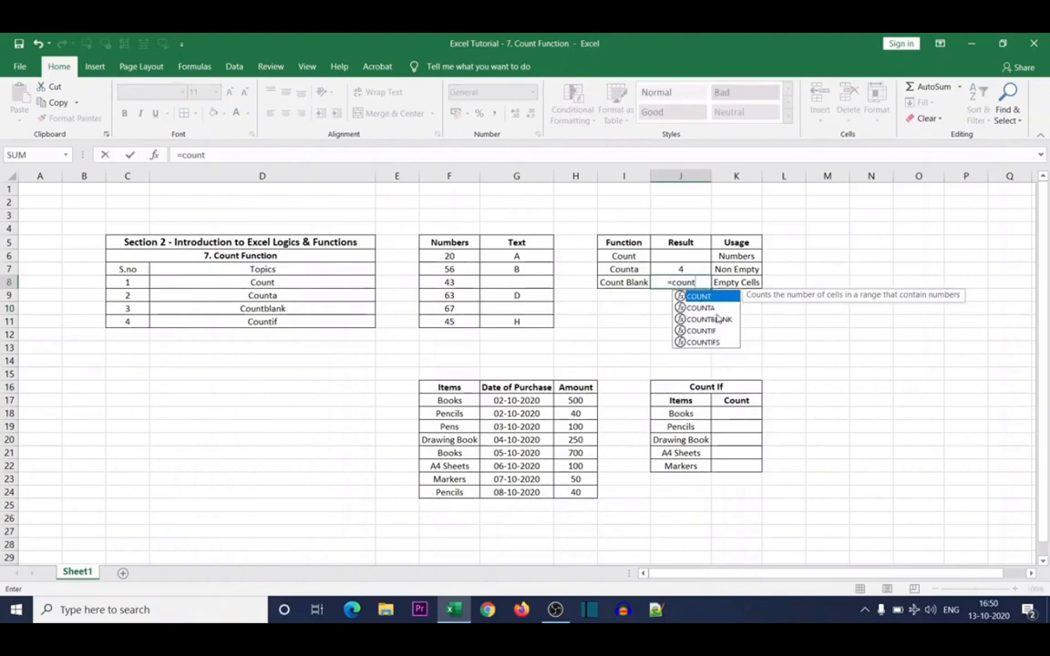
double_click(719, 321)
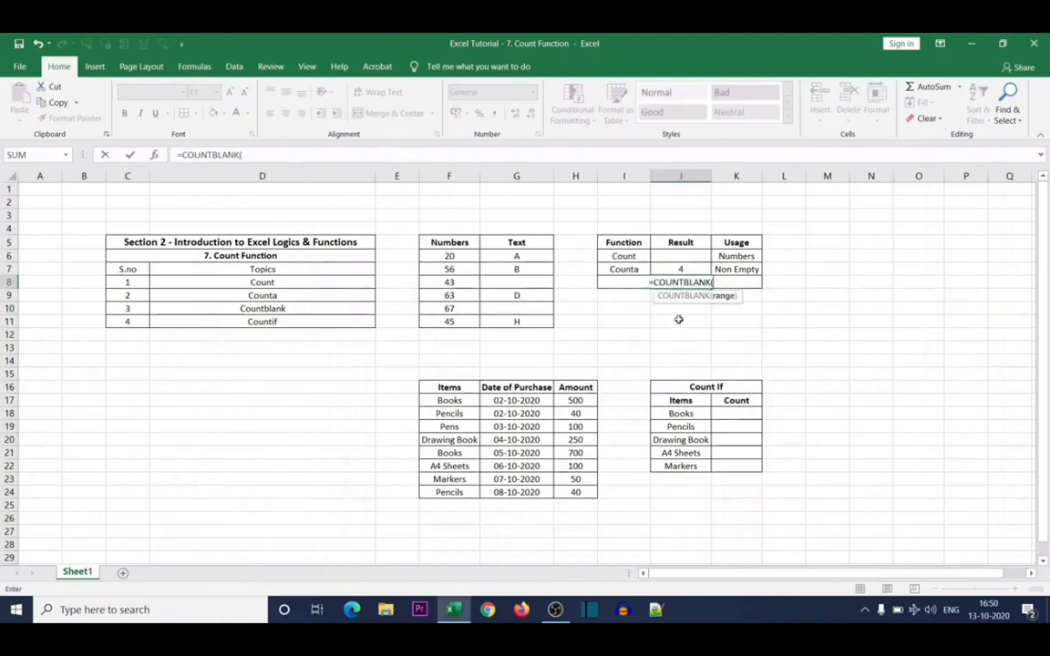
click(515, 256)
key(shift+Down)
key(shift+Down)
key(shift+Down)
key(shift+Down)
key(shift+Down)
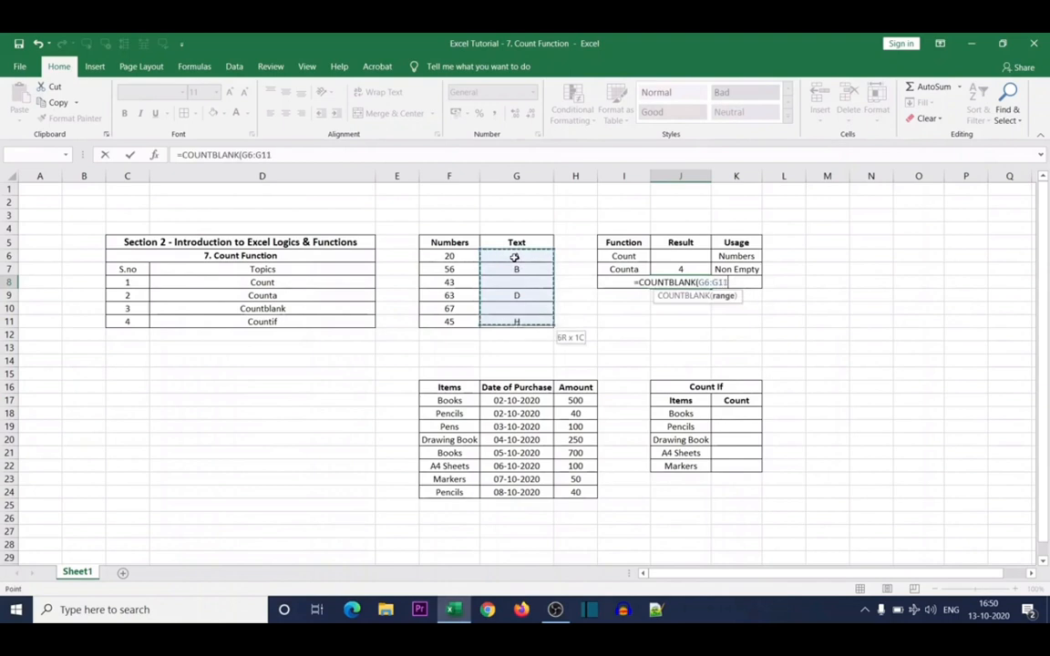
key(Return)
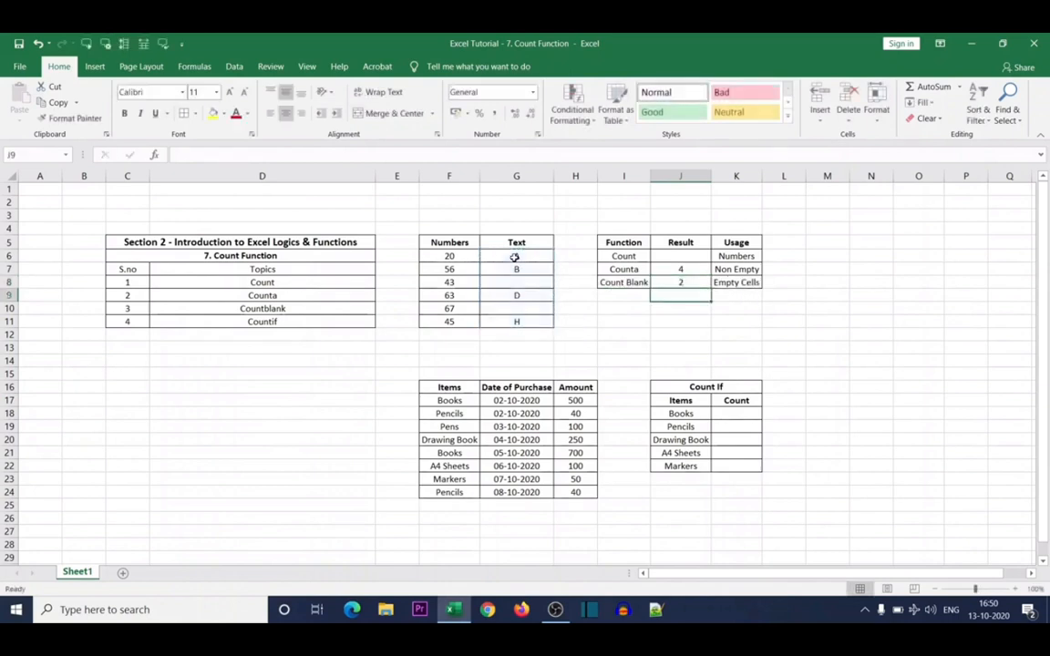
click(680, 284)
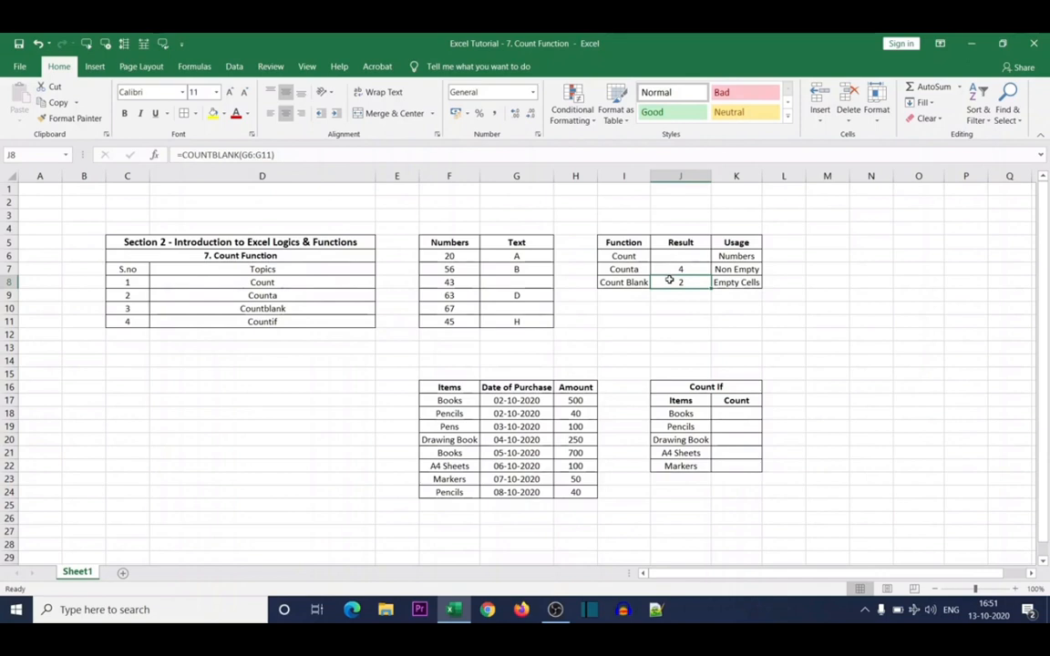
Examine the item names in F17:F24 of the purchase table for the Count If table
click(732, 414)
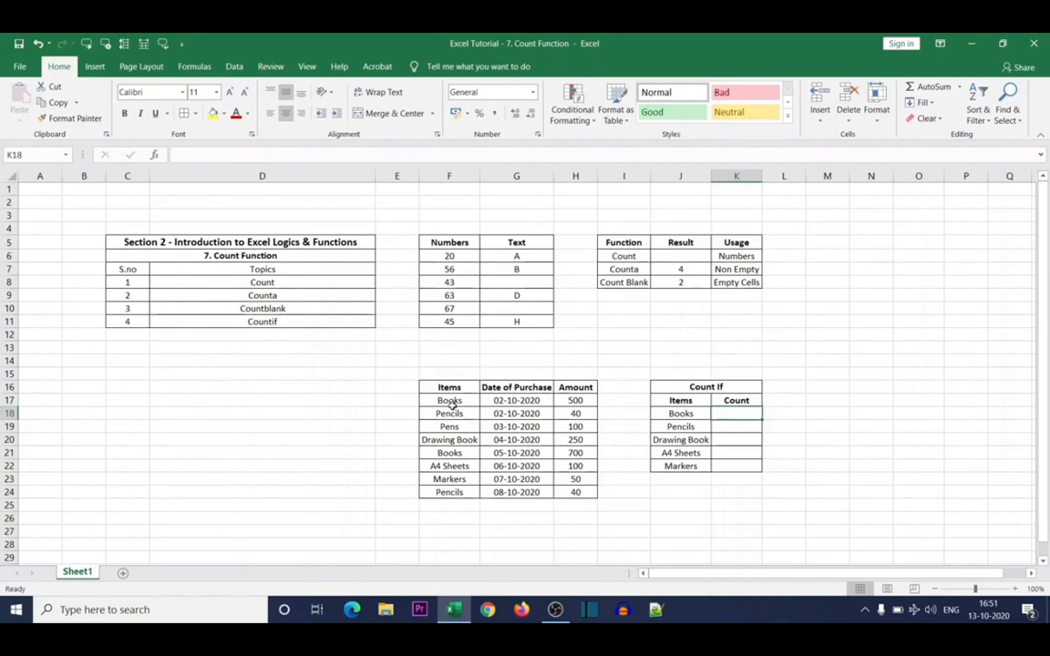
mouse_move(434, 398)
mouse_down()
mouse_move(447, 487)
mouse_move(458, 493)
mouse_up()
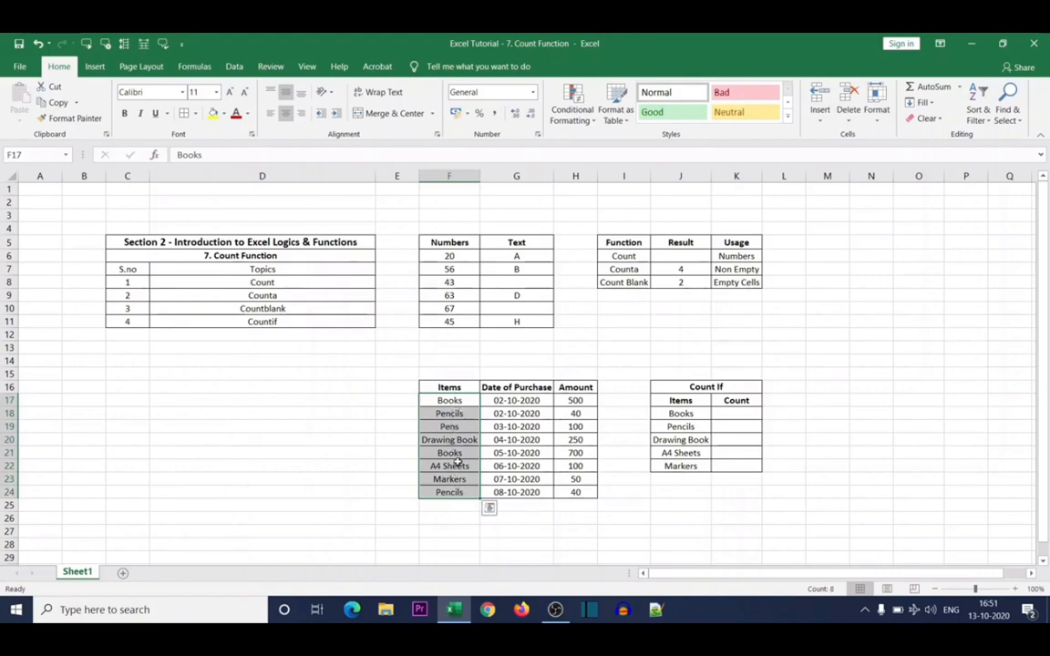
click(511, 425)
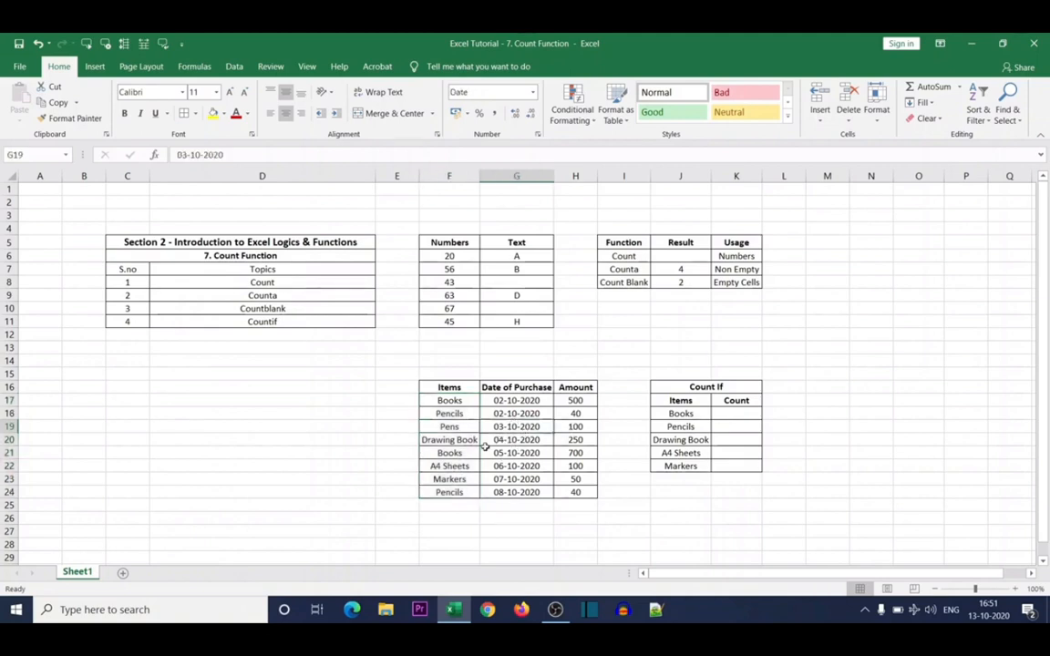
drag(452, 403, 453, 489)
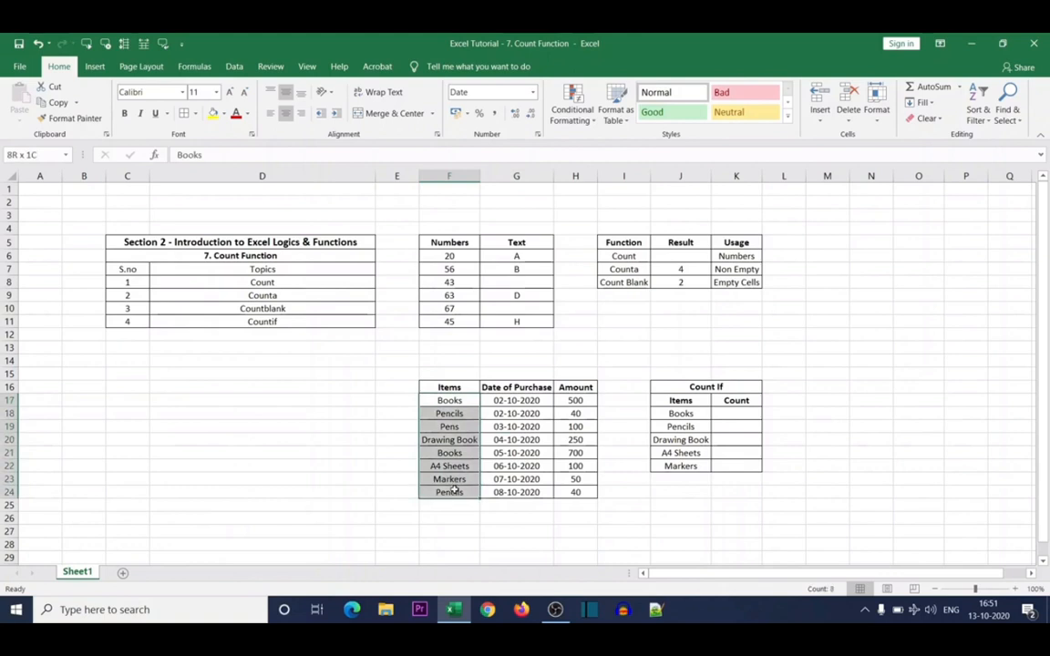
Enter a COUNTIF formula in K18 that counts the items in F17:F24 matching J18 as the Books count
drag(447, 413, 450, 490)
drag(446, 440, 469, 490)
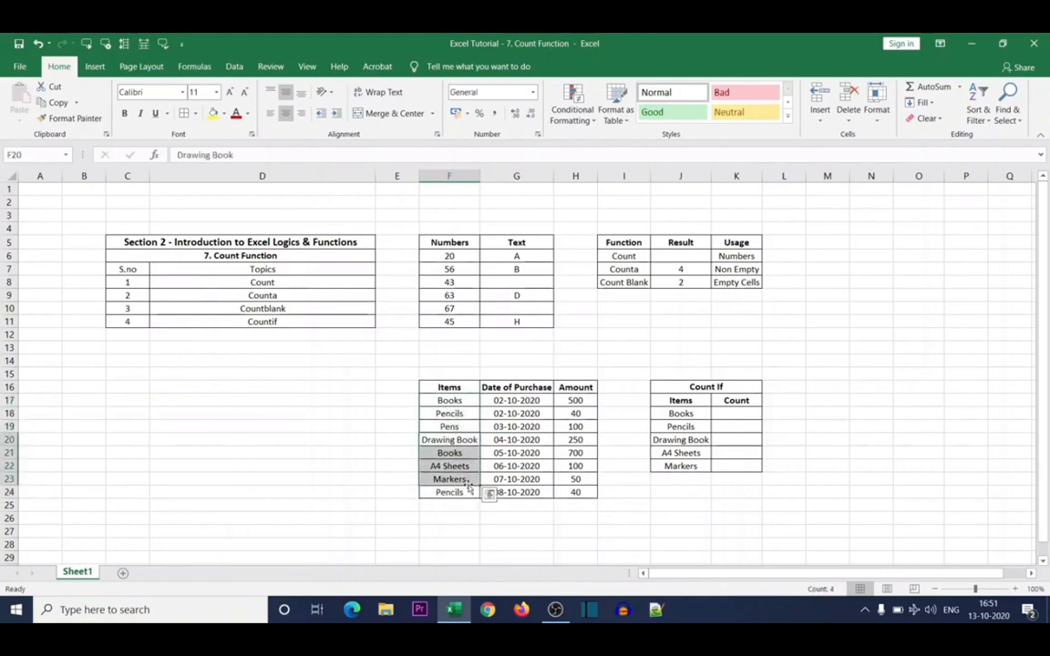
click(737, 415)
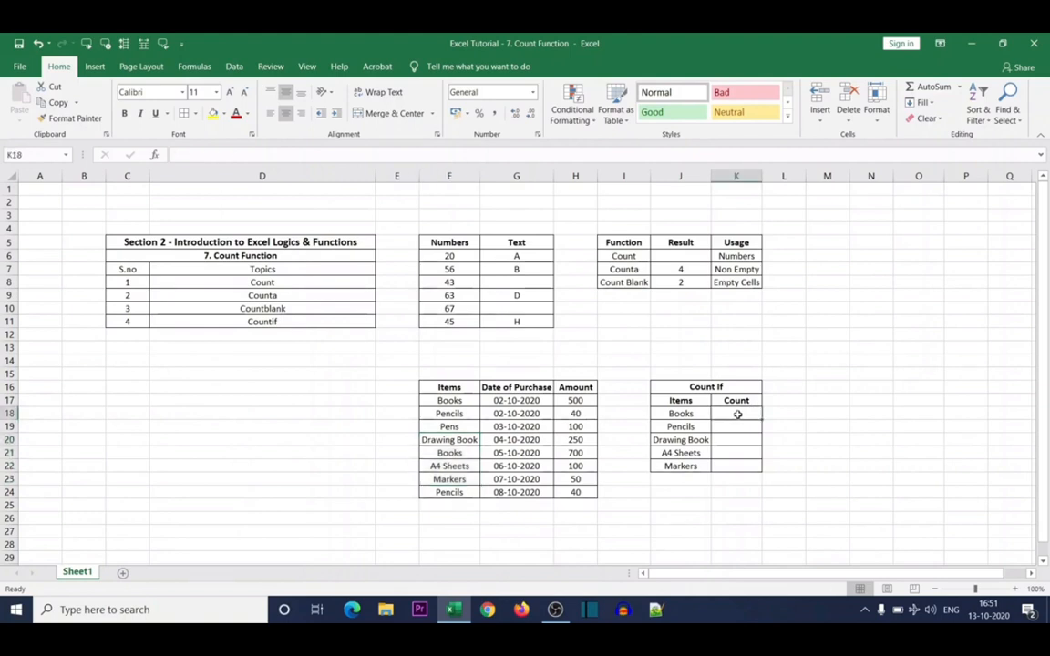
text(=count)
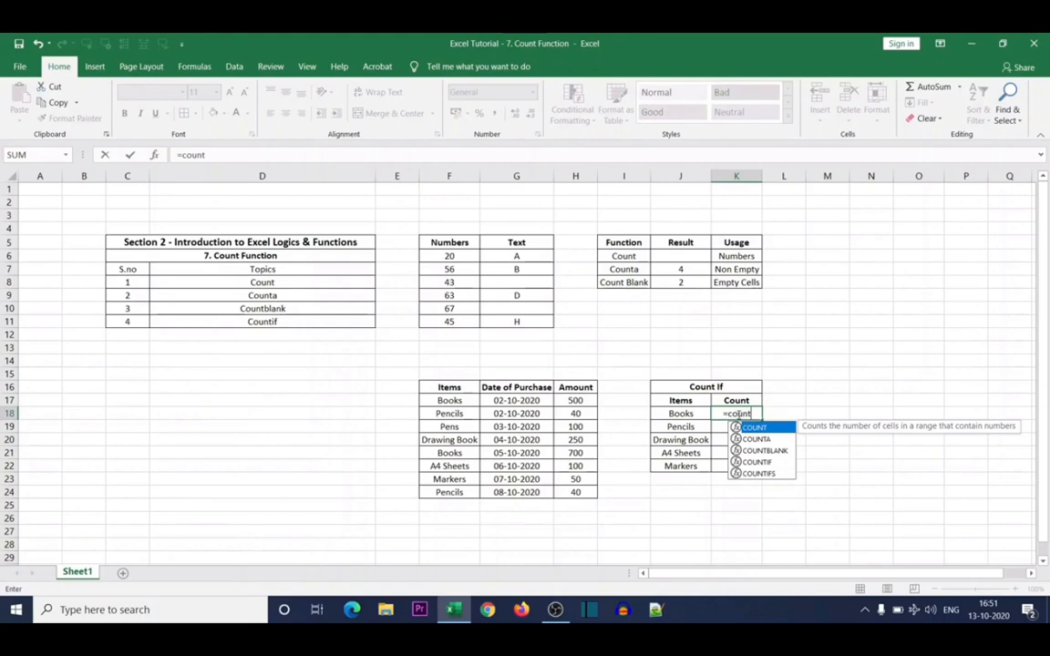
double_click(757, 462)
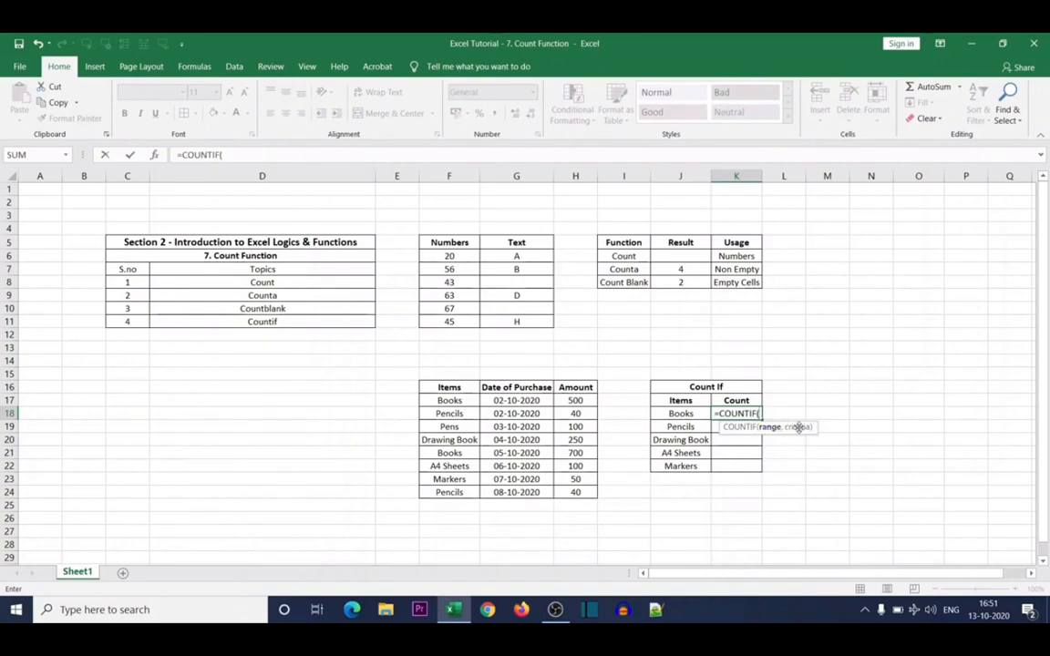
click(463, 399)
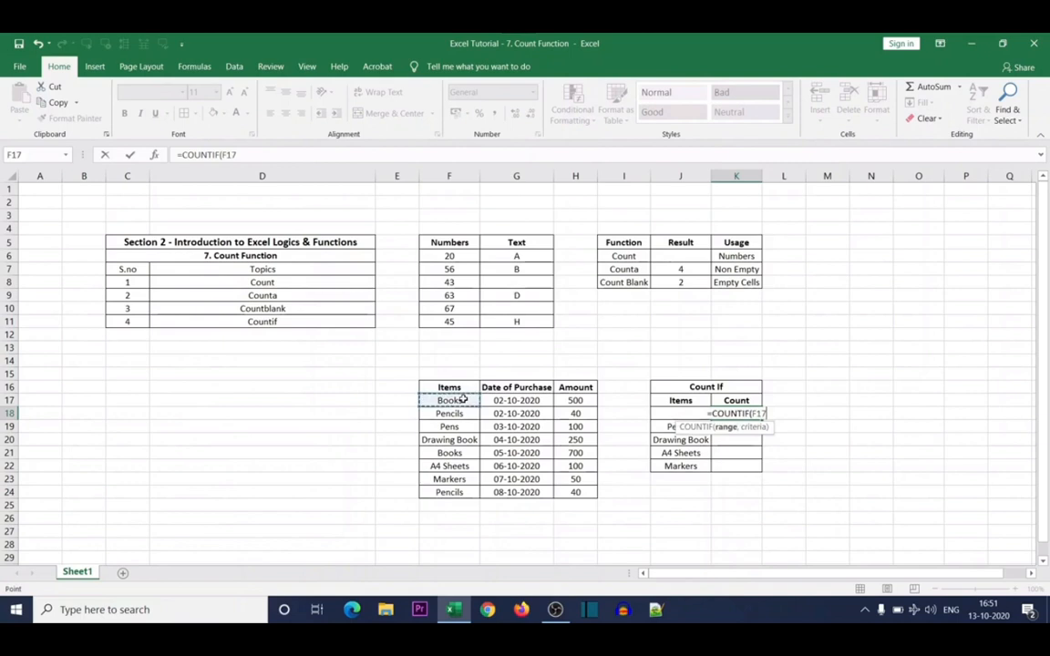
key(ctrl+shift+Down)
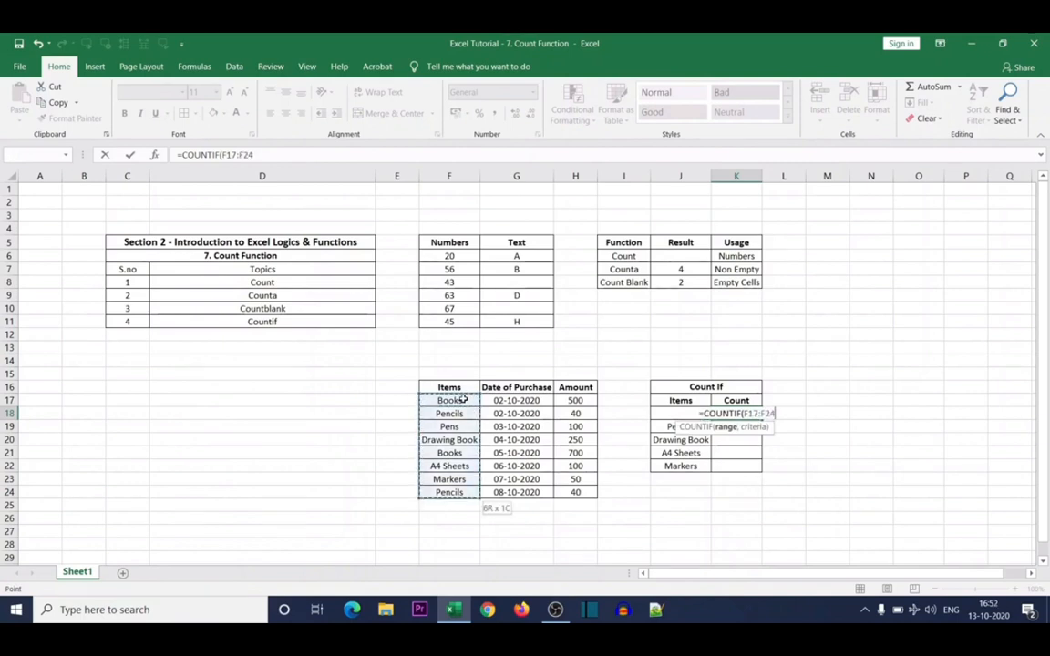
text(,)
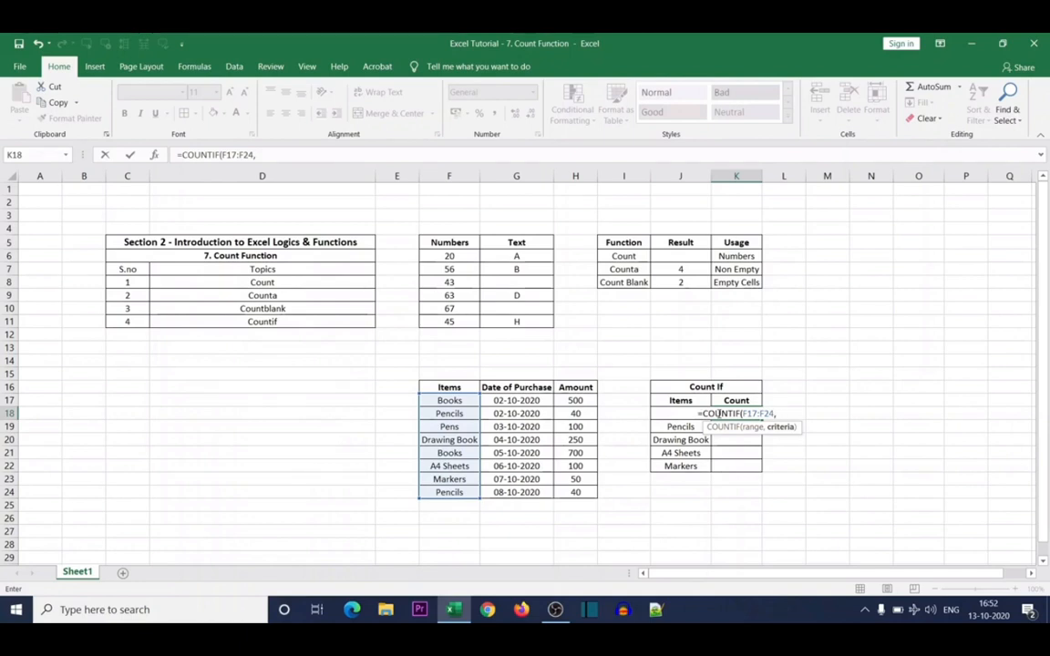
text(J)
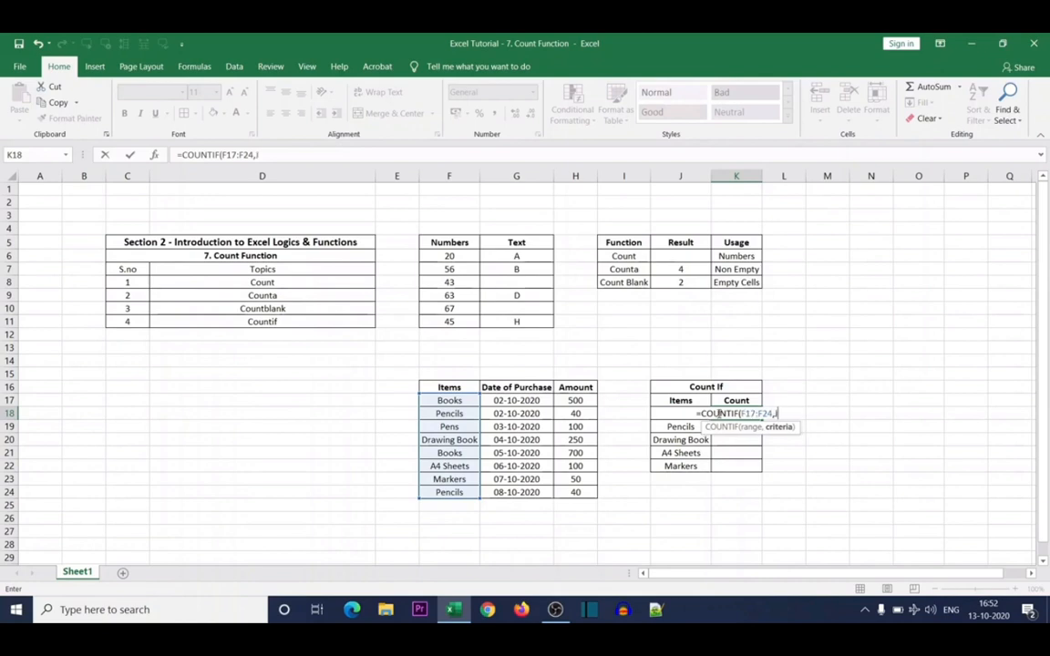
text(18)
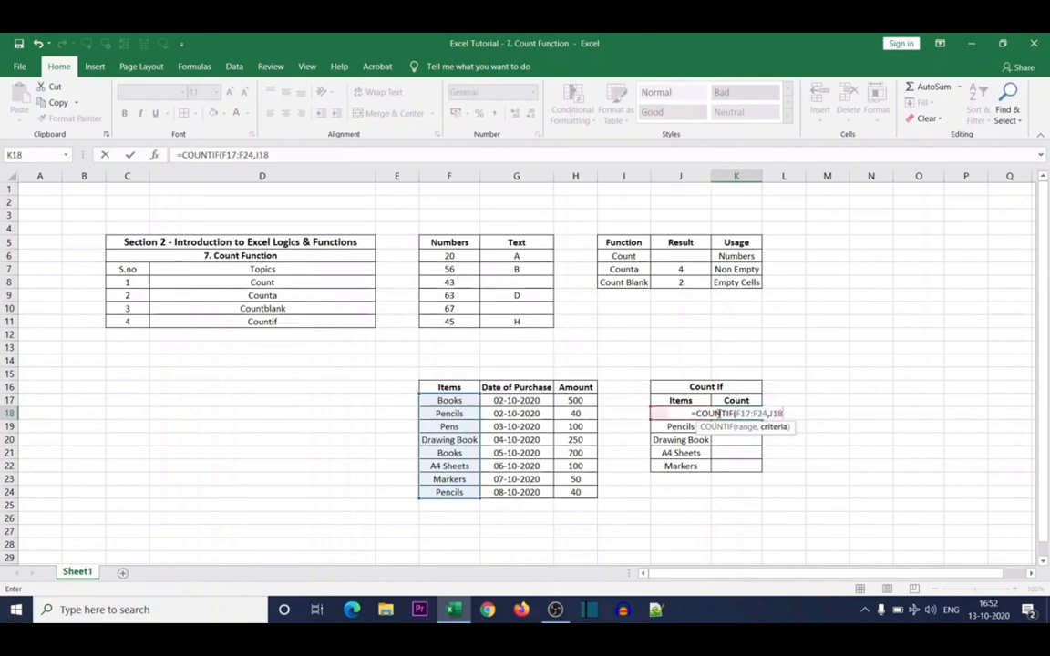
key(Escape)
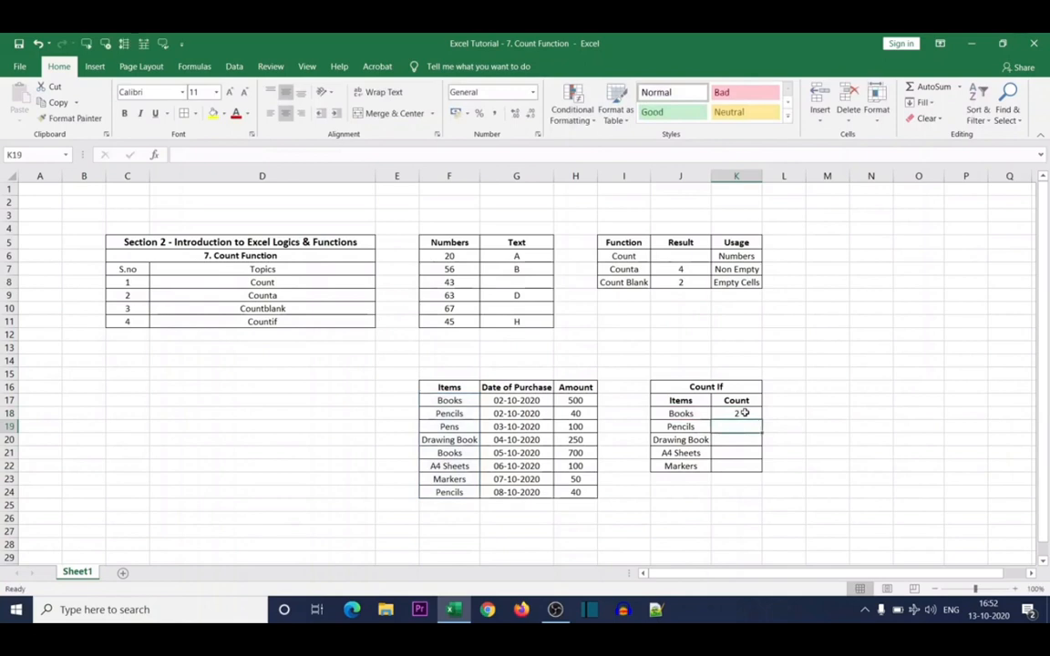
Check the Books entries in the purchase table and fill the COUNTIF formula from K18 down to K22
click(449, 401)
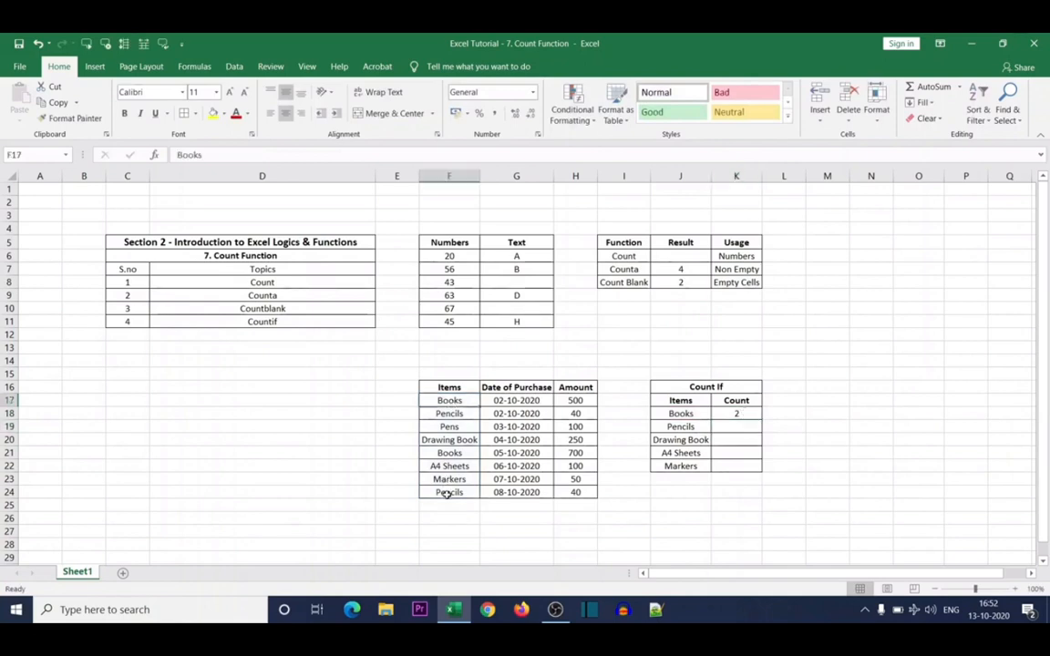
click(450, 453)
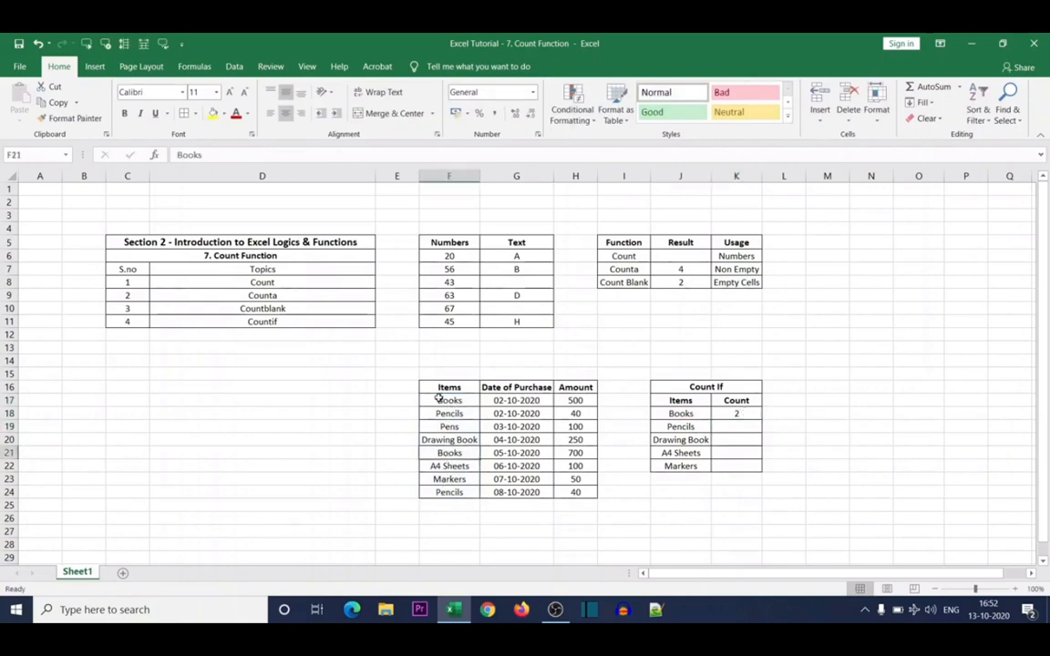
click(731, 413)
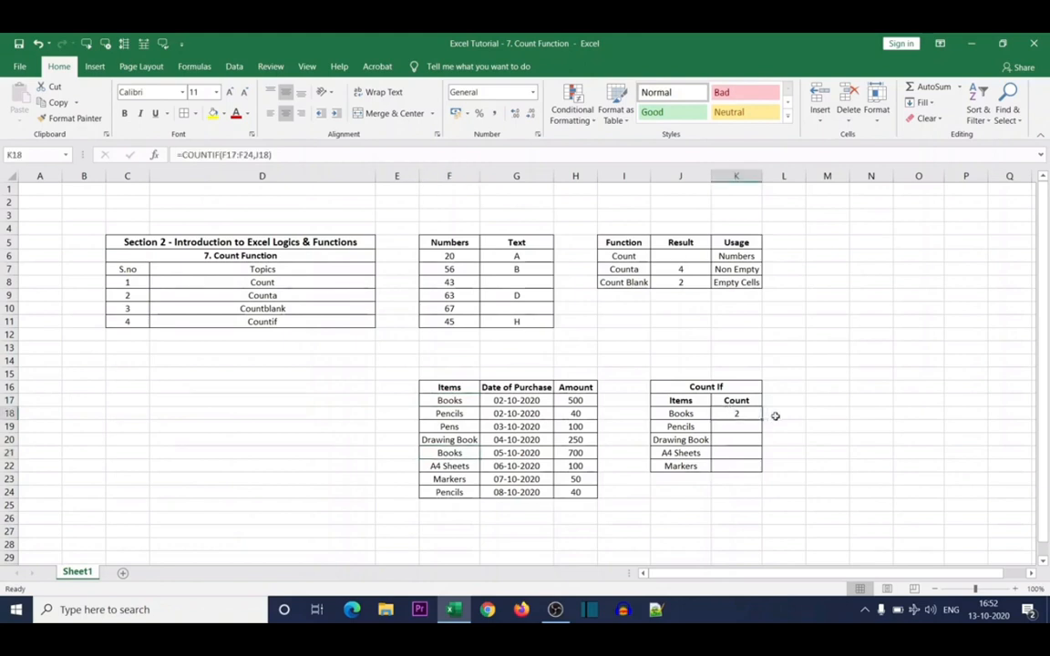
drag(762, 418, 755, 469)
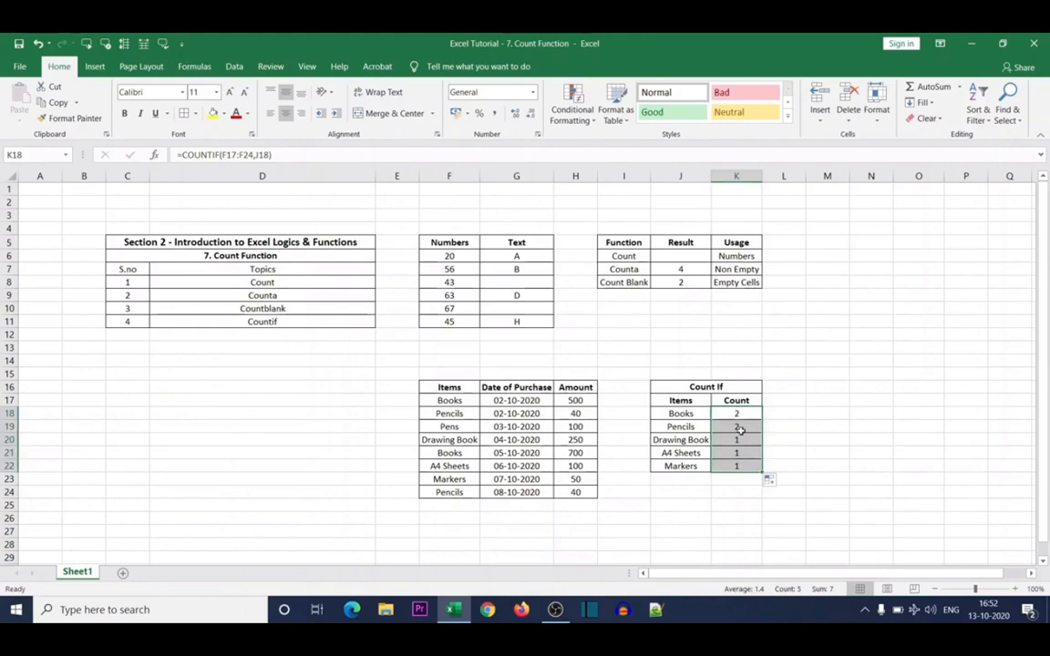